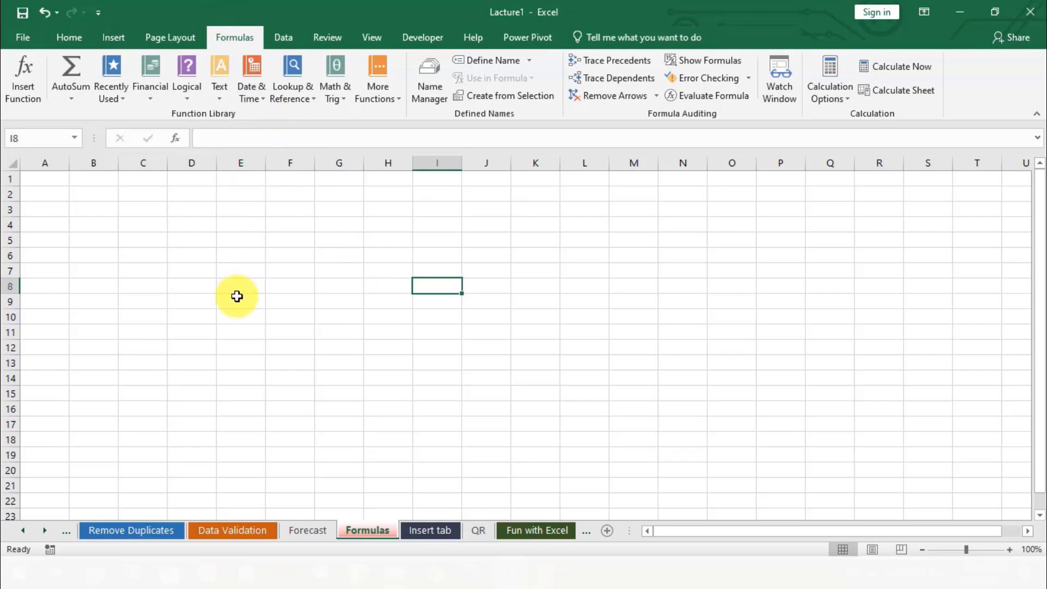
# Look at the AutoSum choices and the full function list for cell D7, closing it without inserting a function
pyautogui.click(201, 273)
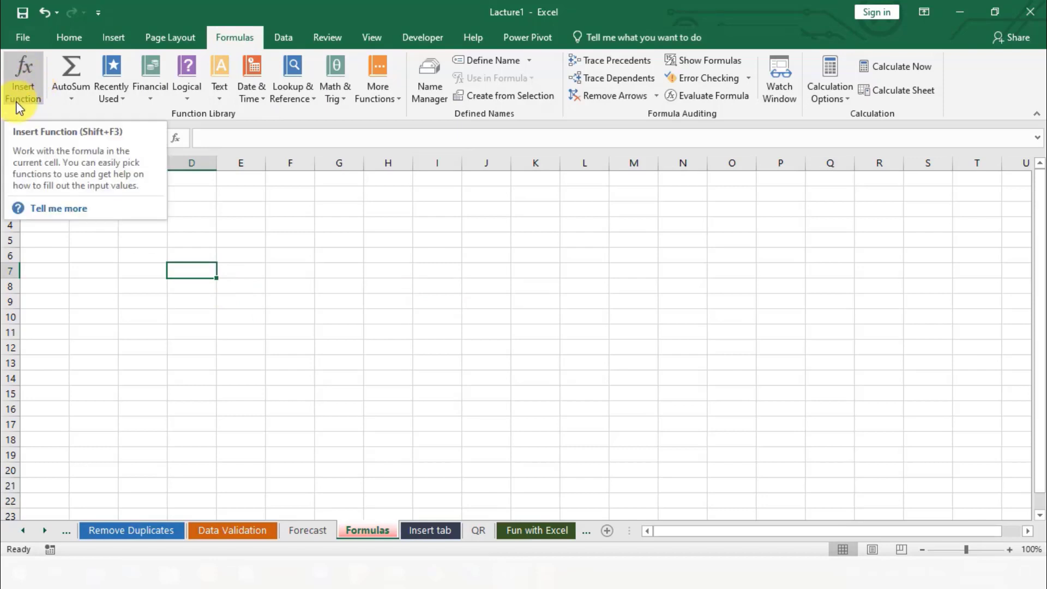
pyautogui.click(34, 90)
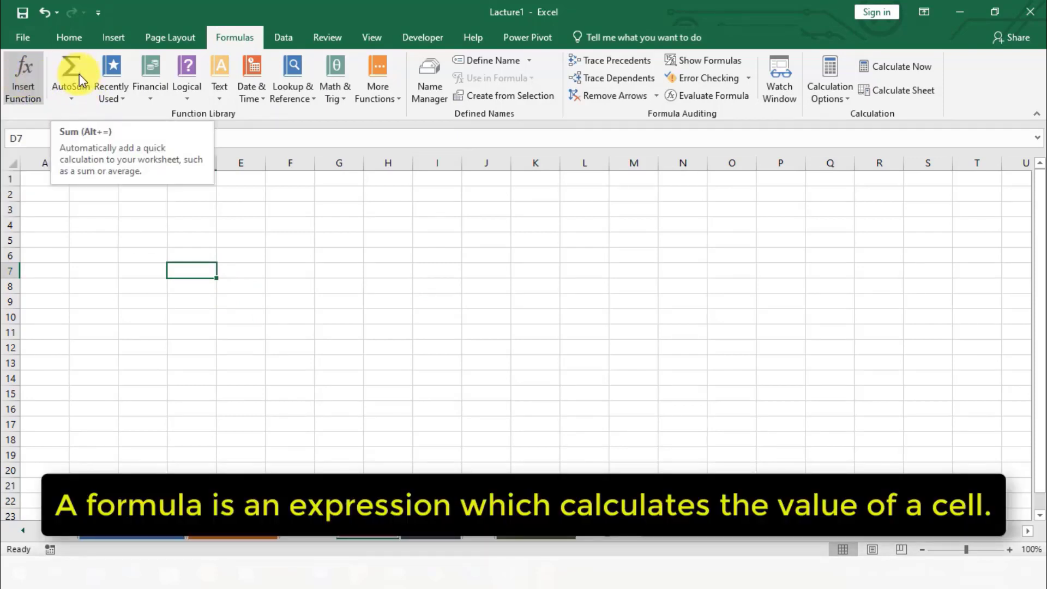
pyautogui.click(70, 40)
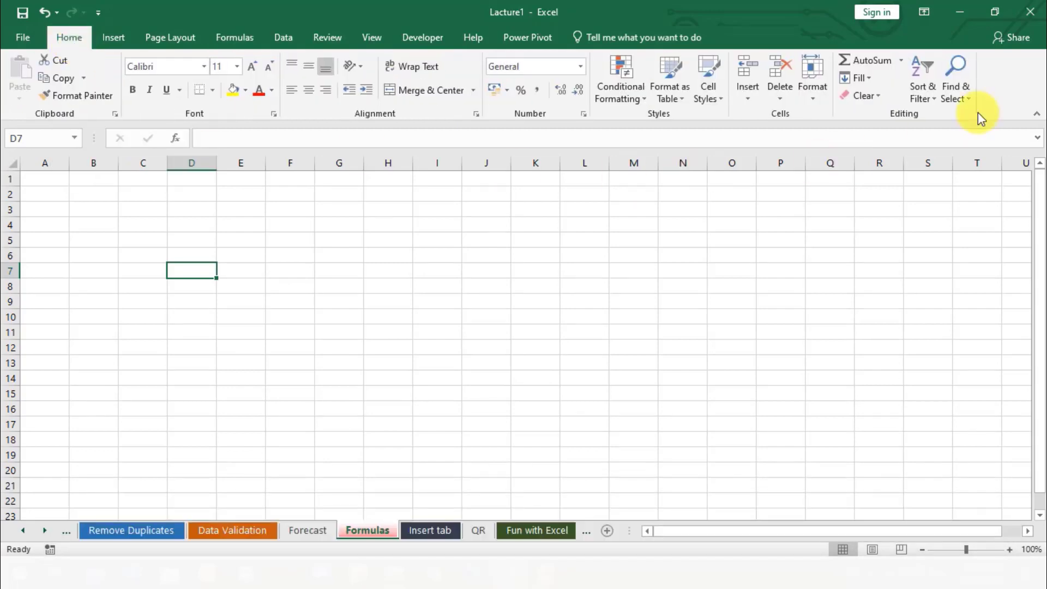
pyautogui.click(905, 64)
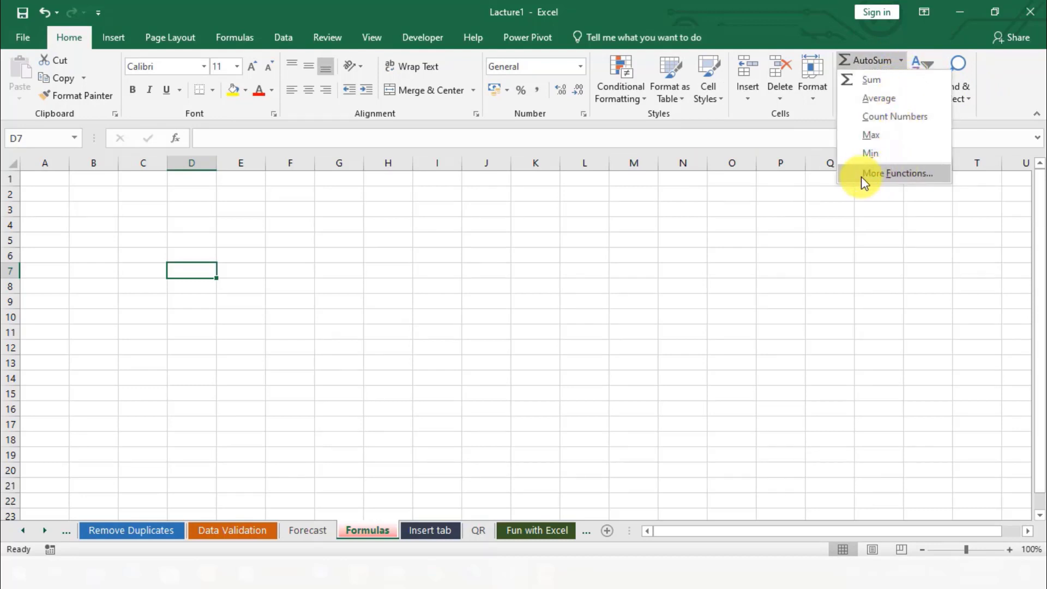
pyautogui.click(891, 172)
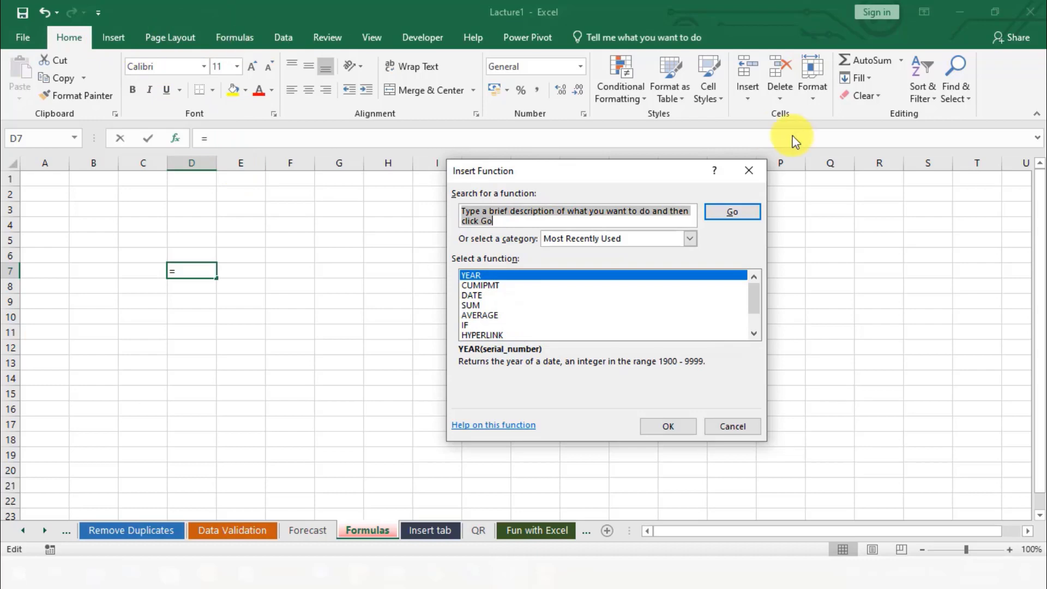
pyautogui.click(752, 170)
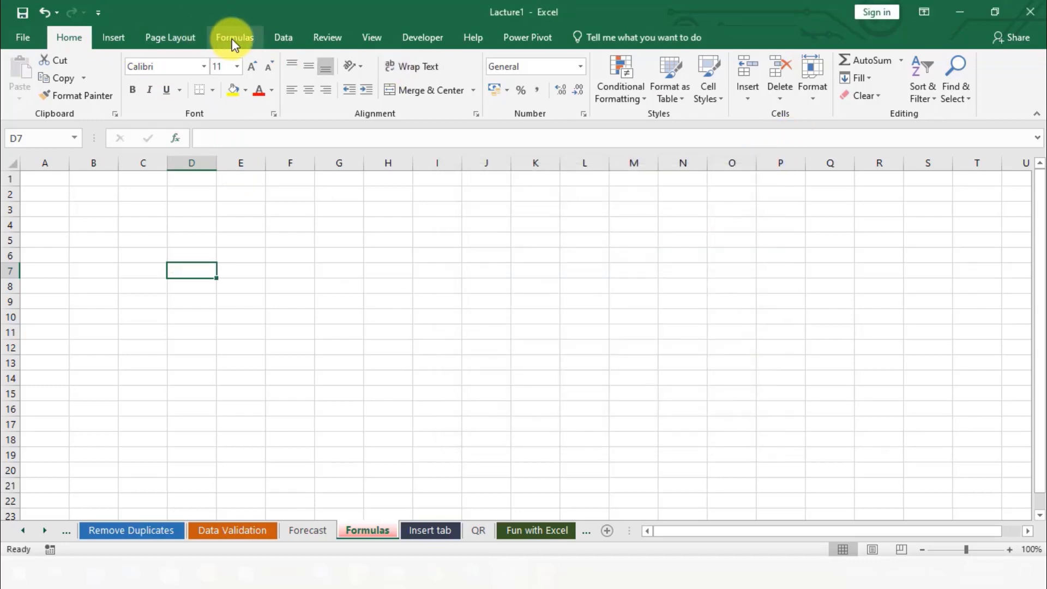
# Examine the Insert Function dialog and the AutoSum choices in the function library without inserting anything
pyautogui.click(232, 38)
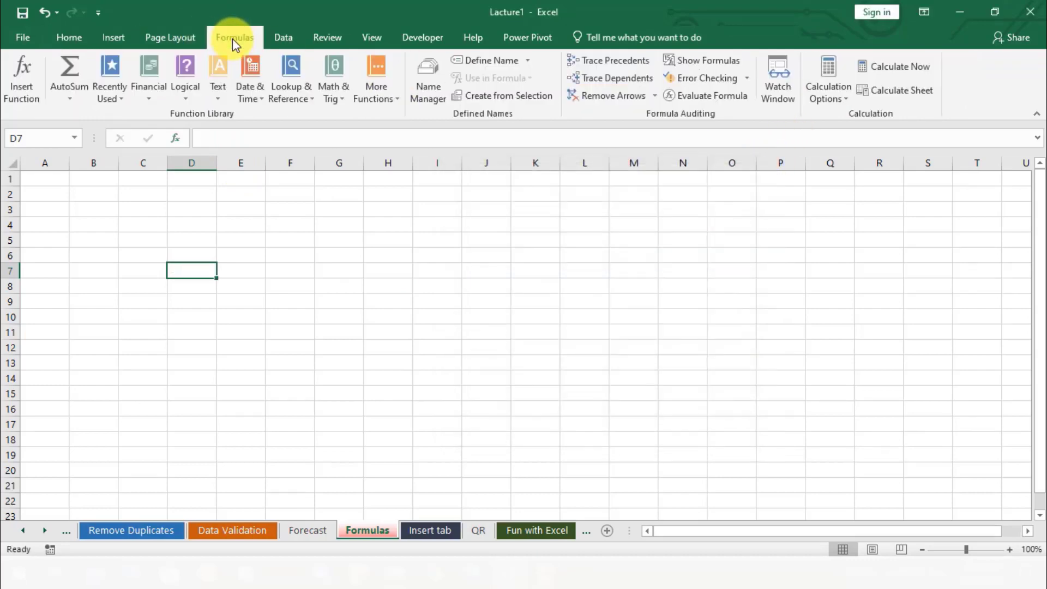
pyautogui.click(27, 90)
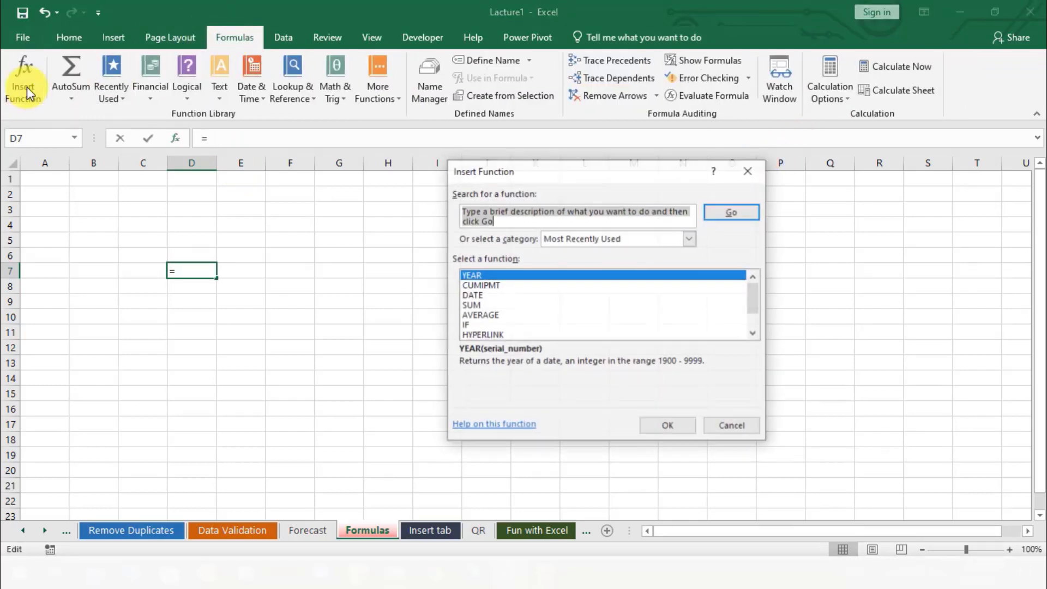
pyautogui.click(755, 165)
pyautogui.click(71, 92)
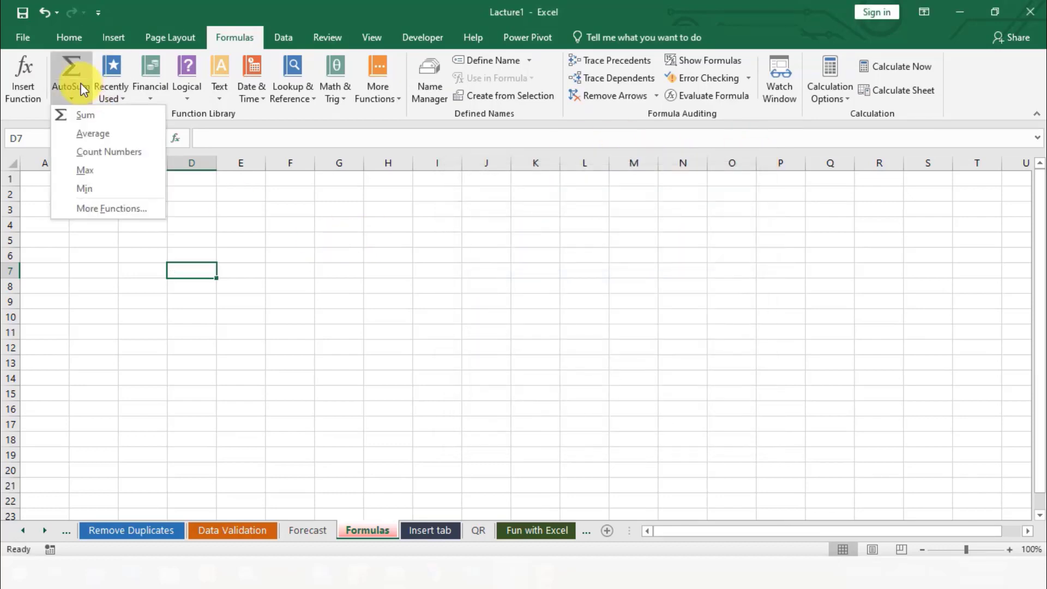
pyautogui.click(121, 309)
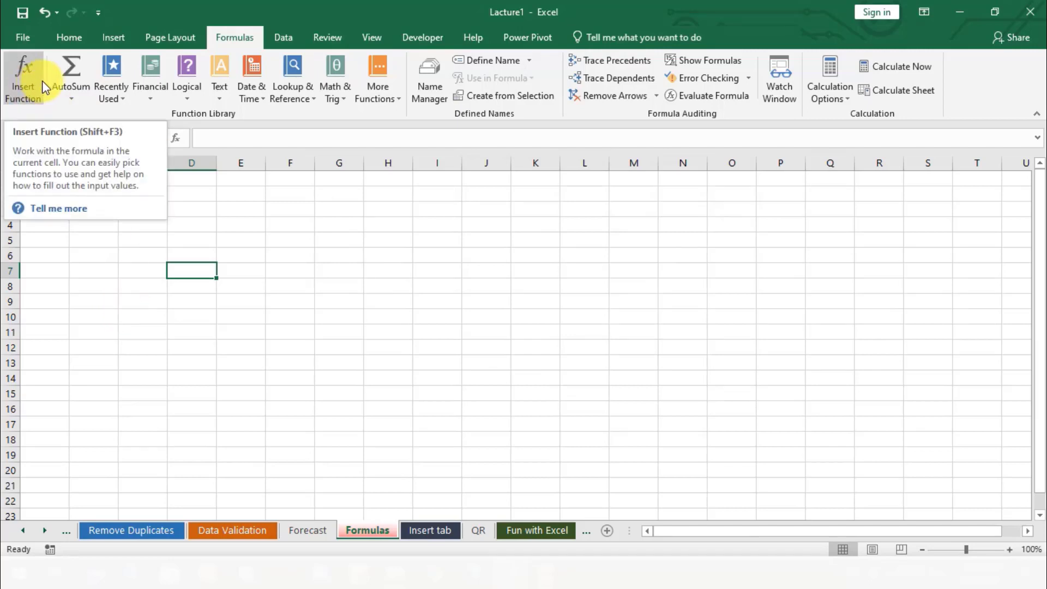
pyautogui.click(300, 234)
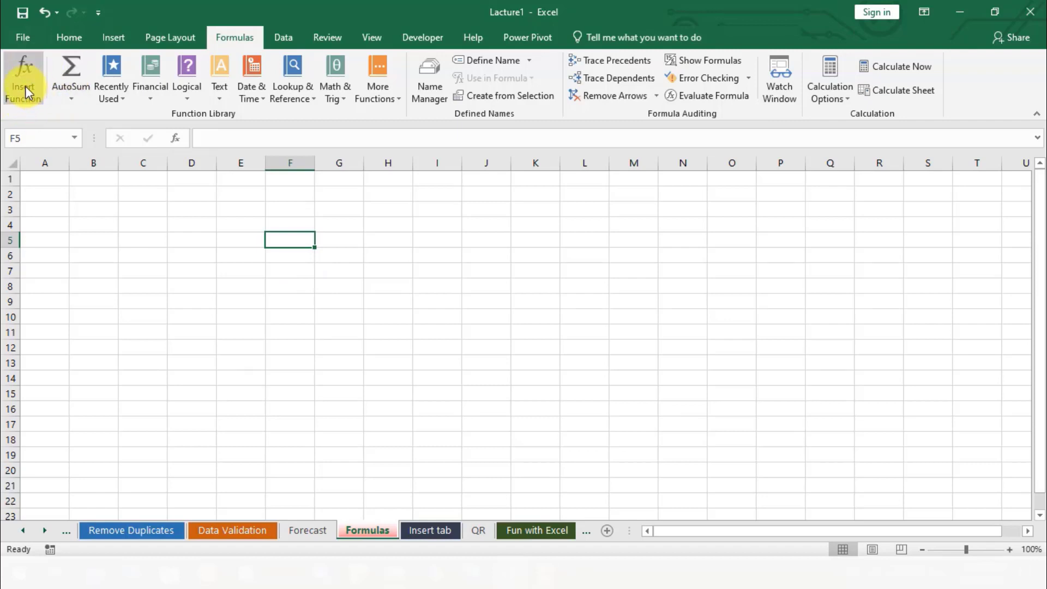
pyautogui.click(322, 299)
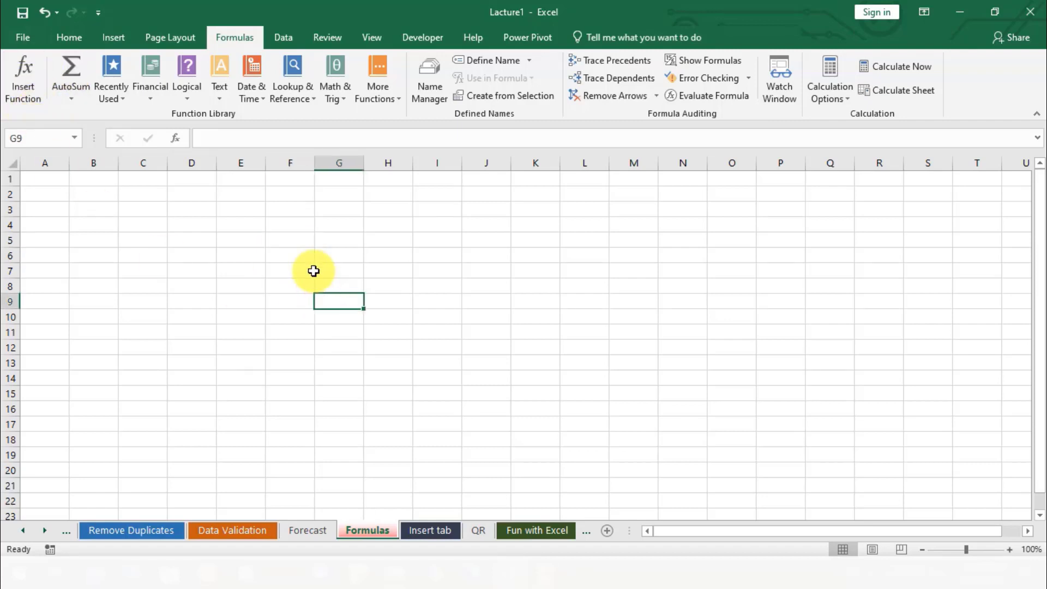
# Enter the numbers 235, 45 and 34 in cells F4, G4 and H4
pyautogui.click(286, 225)
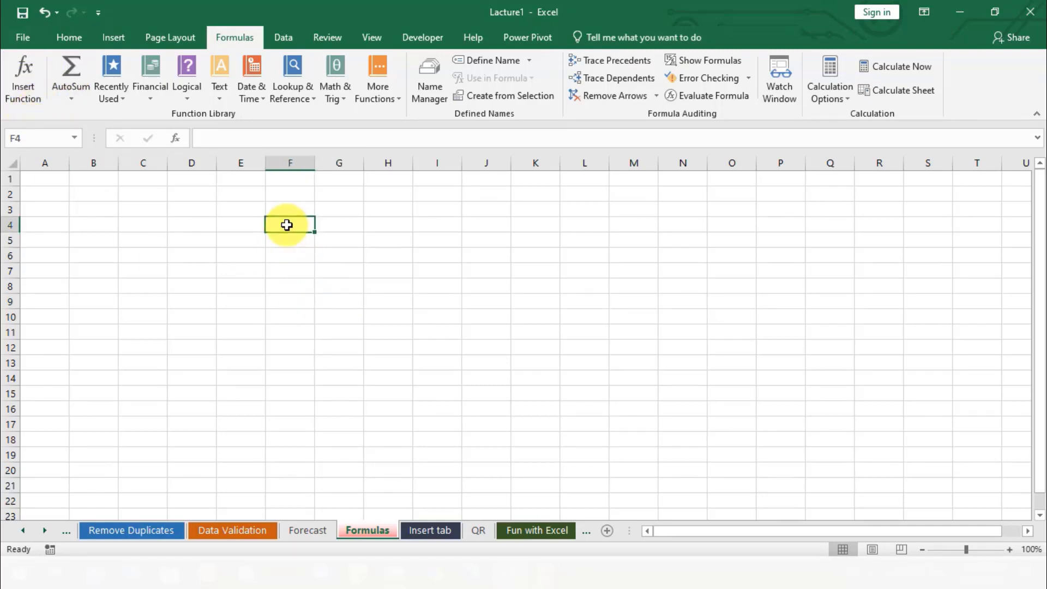
pyautogui.write('23')
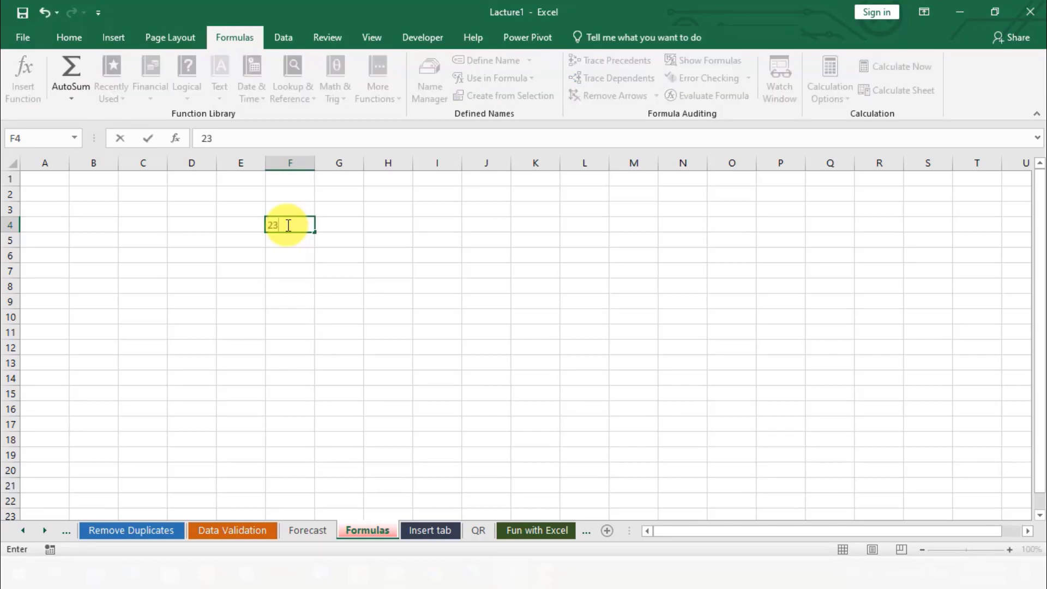
pyautogui.write('5')
pyautogui.press('Tab')
pyautogui.write('45')
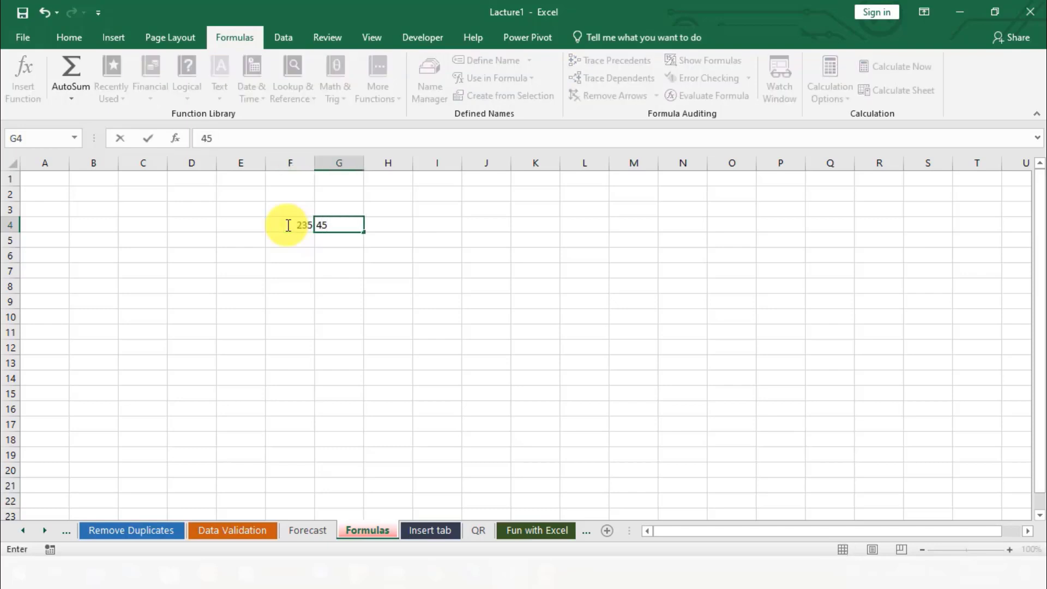
pyautogui.press('Tab')
pyautogui.write('34')
pyautogui.press('Return')
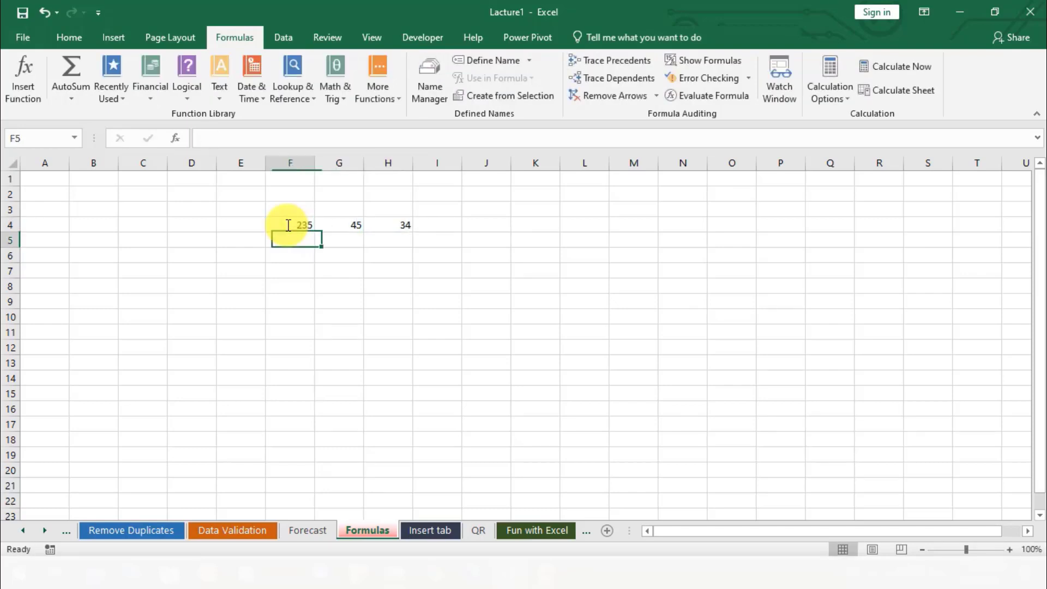
# Enter the formula =SUM(F4:H4) in cell I4 to add the three numbers in the row
pyautogui.moveTo(294, 225); pyautogui.dragTo(404, 227)
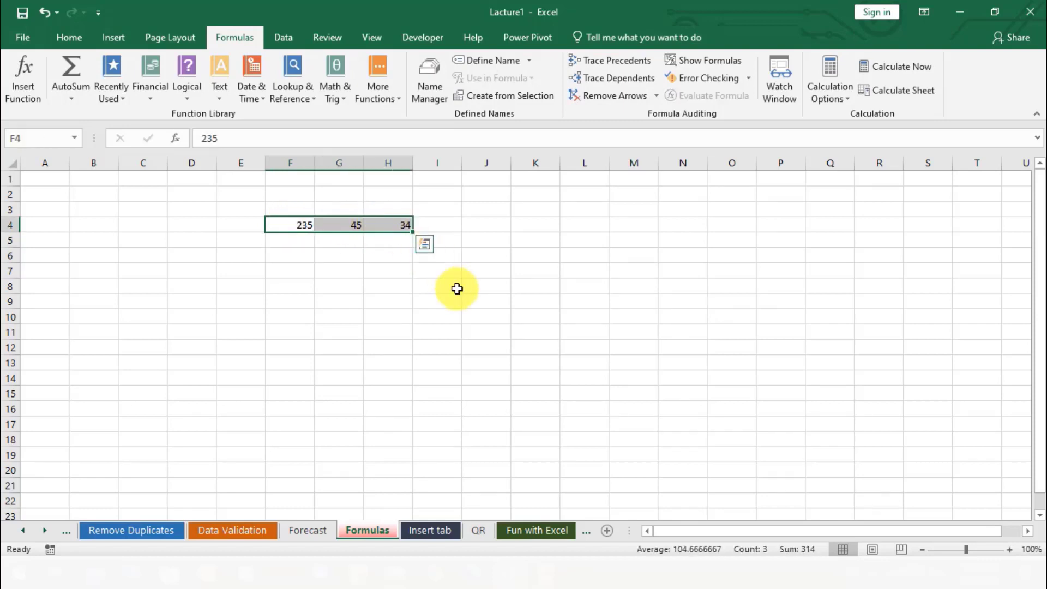
pyautogui.click(457, 289)
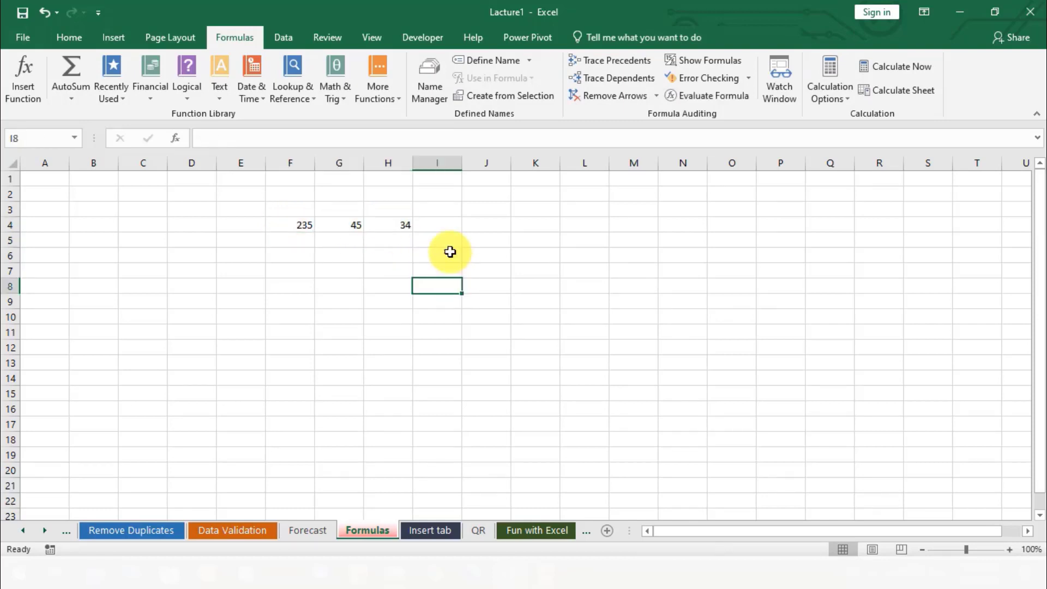
pyautogui.click(466, 226)
pyautogui.doubleClick(451, 225)
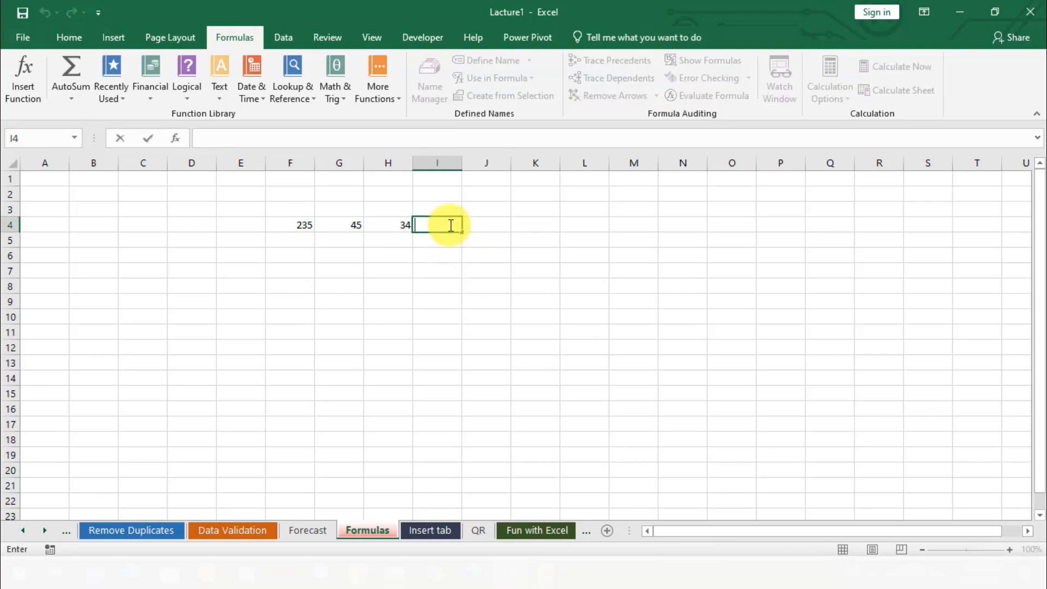
pyautogui.write('=SUM')
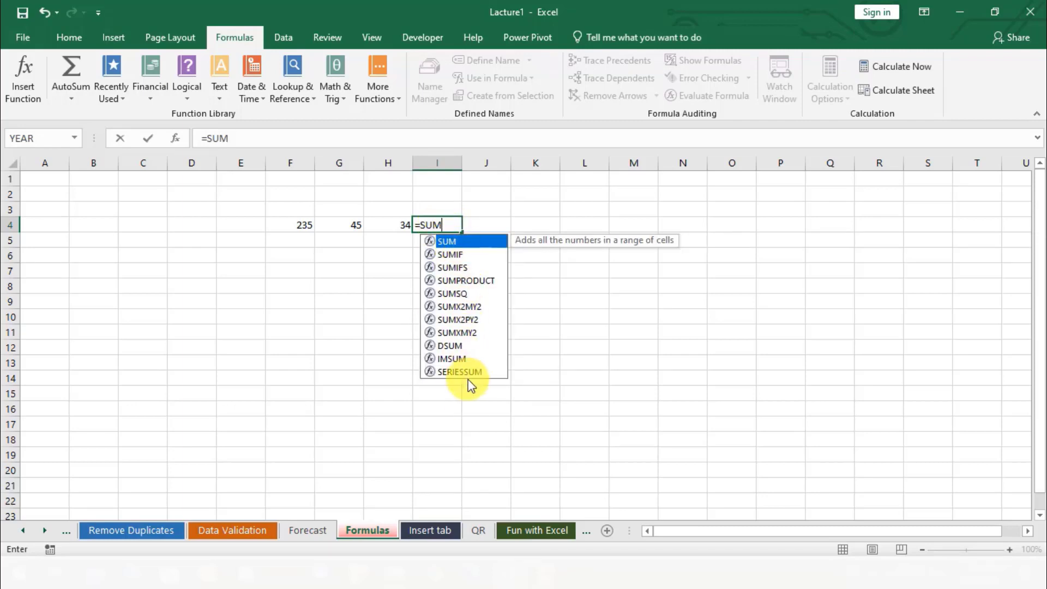
pyautogui.doubleClick(460, 241)
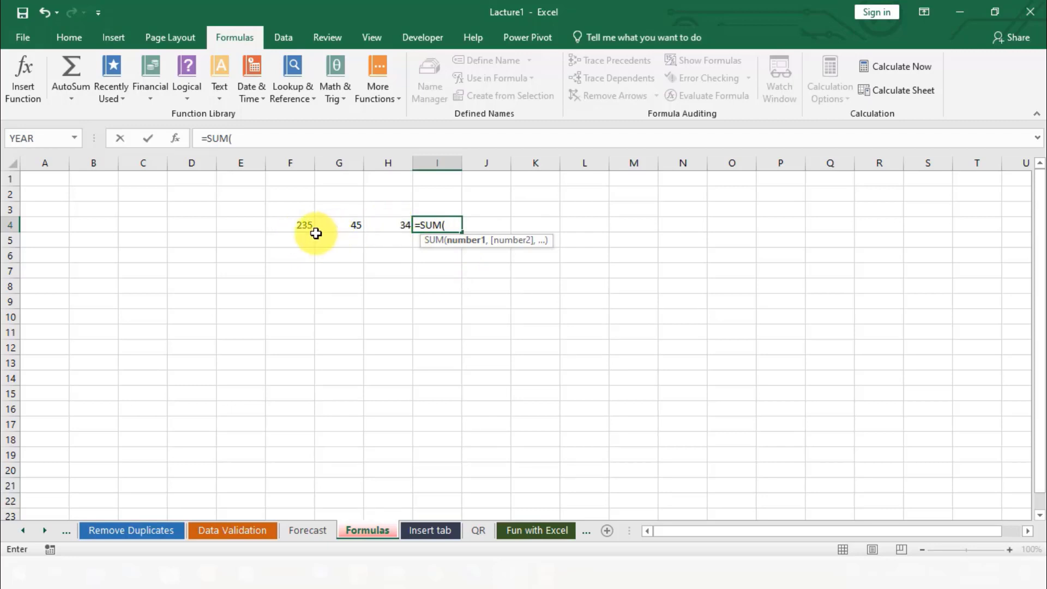
pyautogui.moveTo(295, 224); pyautogui.dragTo(380, 220)
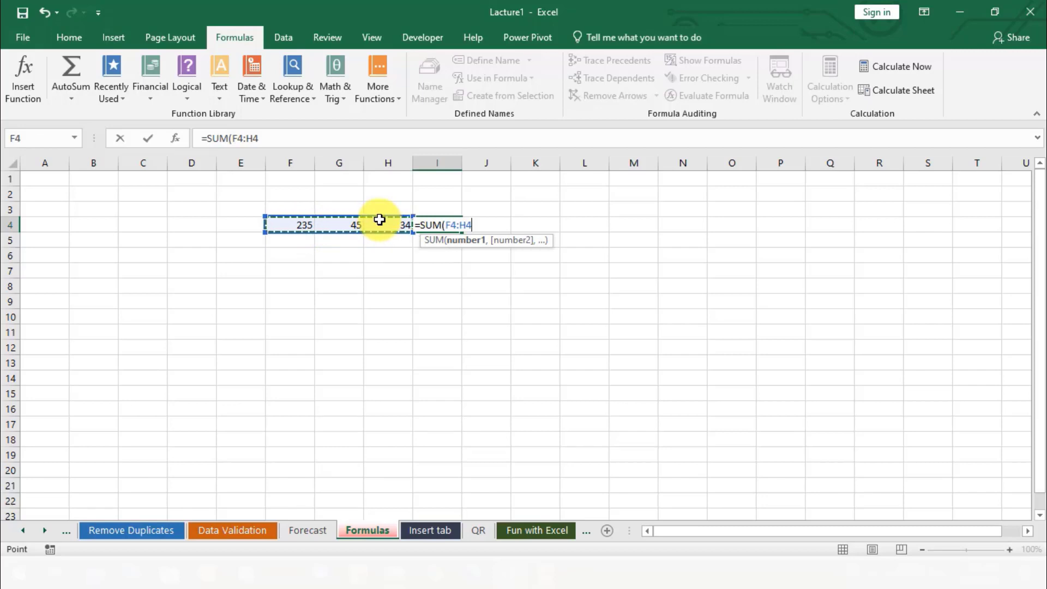
pyautogui.write(')')
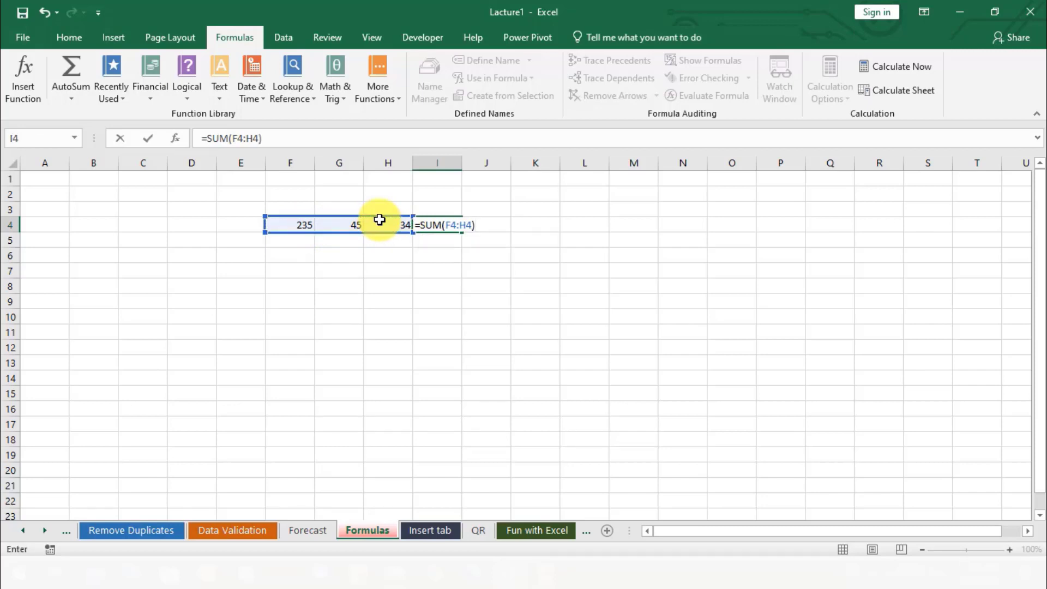
pyautogui.press('Return')
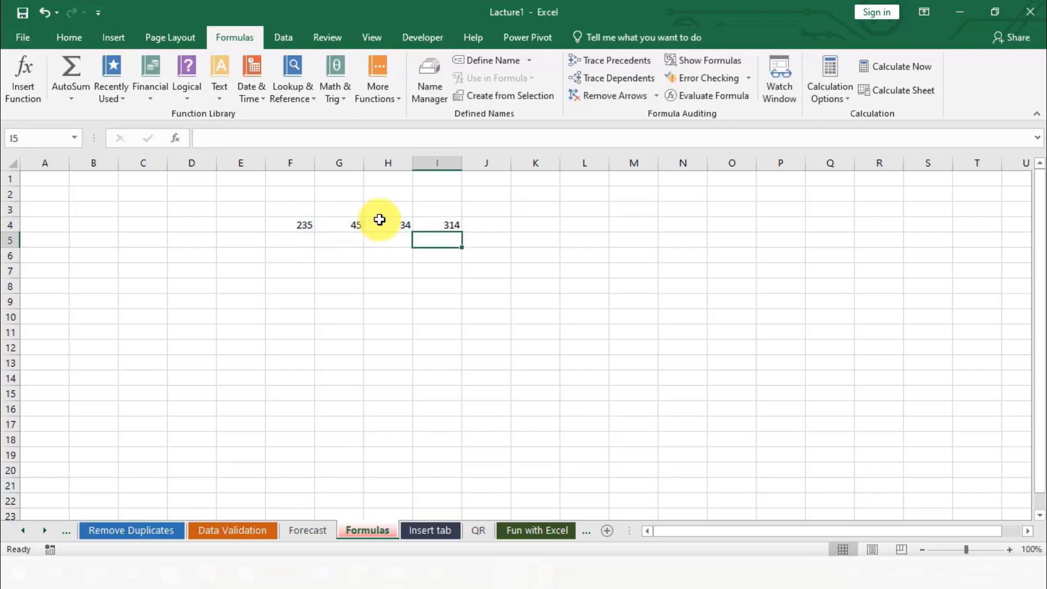
# Replace the range in I4's SUM formula with separate comma-separated cell references, making it =SUM(F4,G4,H4)
pyautogui.click(442, 225)
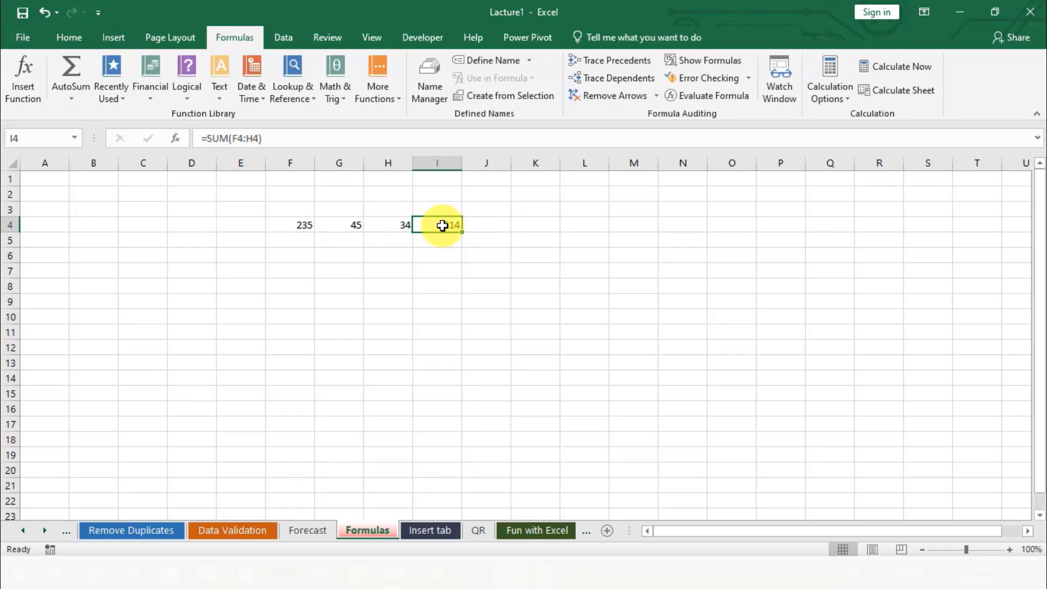
pyautogui.doubleClick(442, 225)
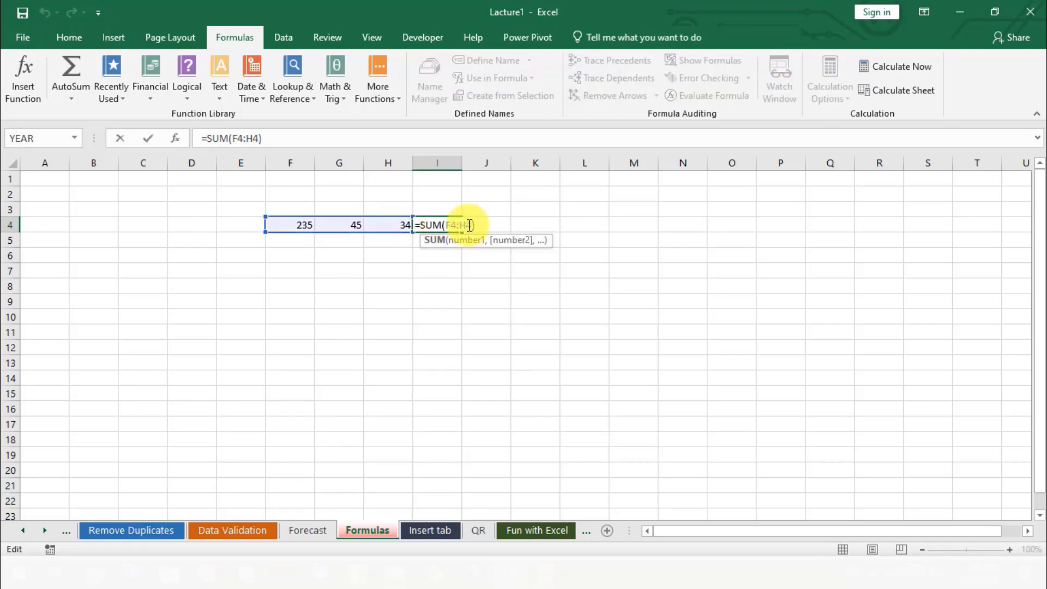
pyautogui.press('BackSpace')
pyautogui.press('BackSpace')
pyautogui.press('BackSpace')
pyautogui.press('BackSpace')
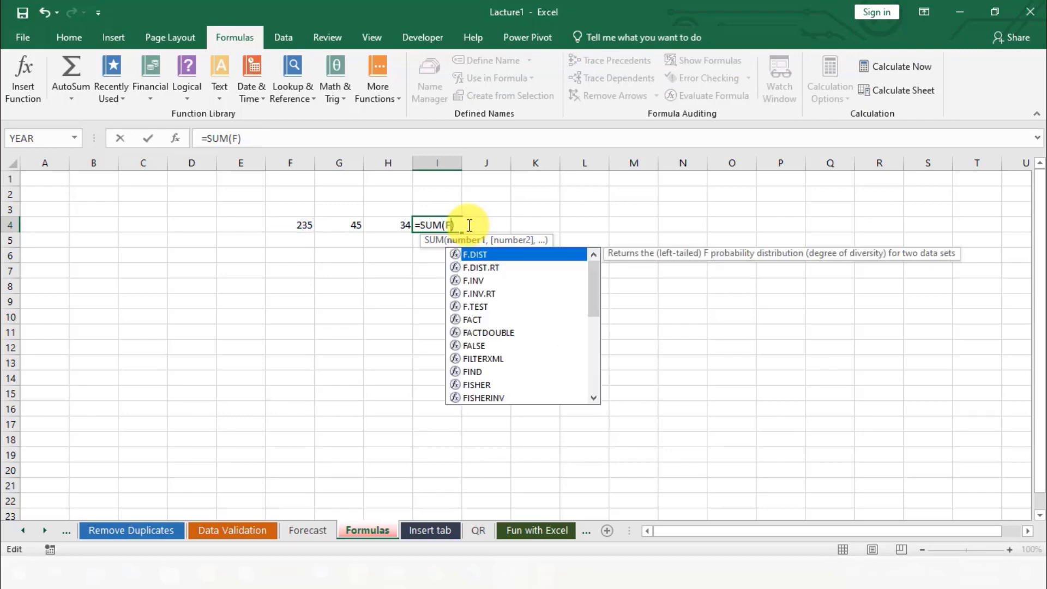
pyautogui.press('BackSpace')
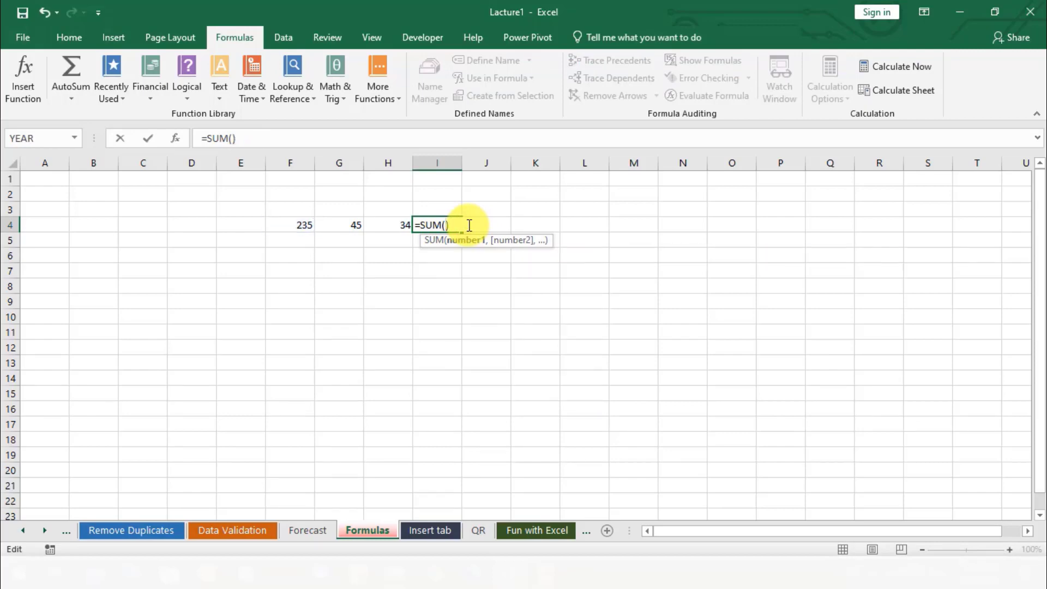
pyautogui.click(292, 227)
pyautogui.write(',')
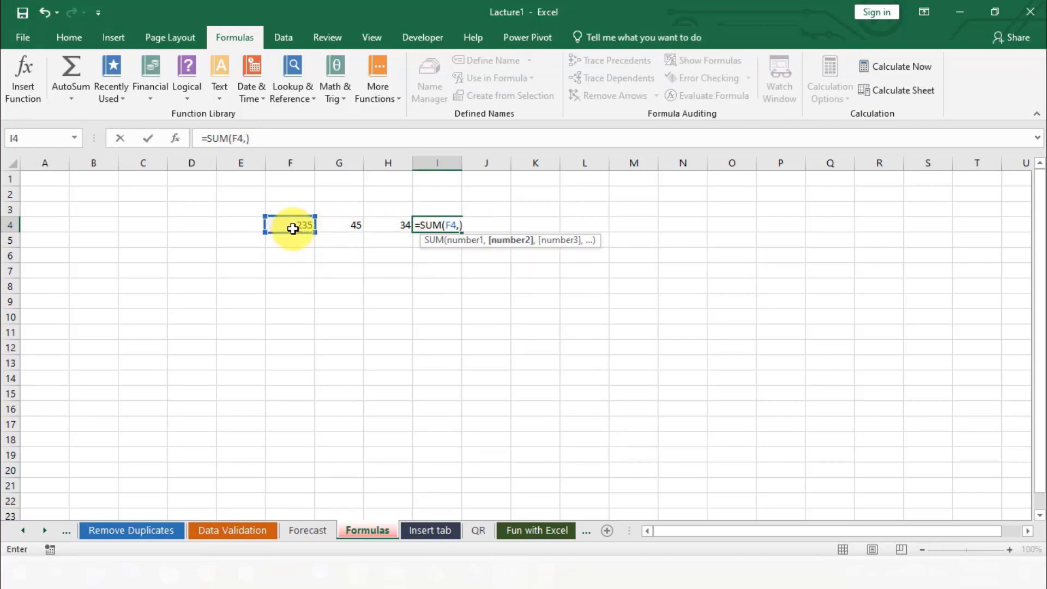
pyautogui.click(340, 227)
pyautogui.write(',')
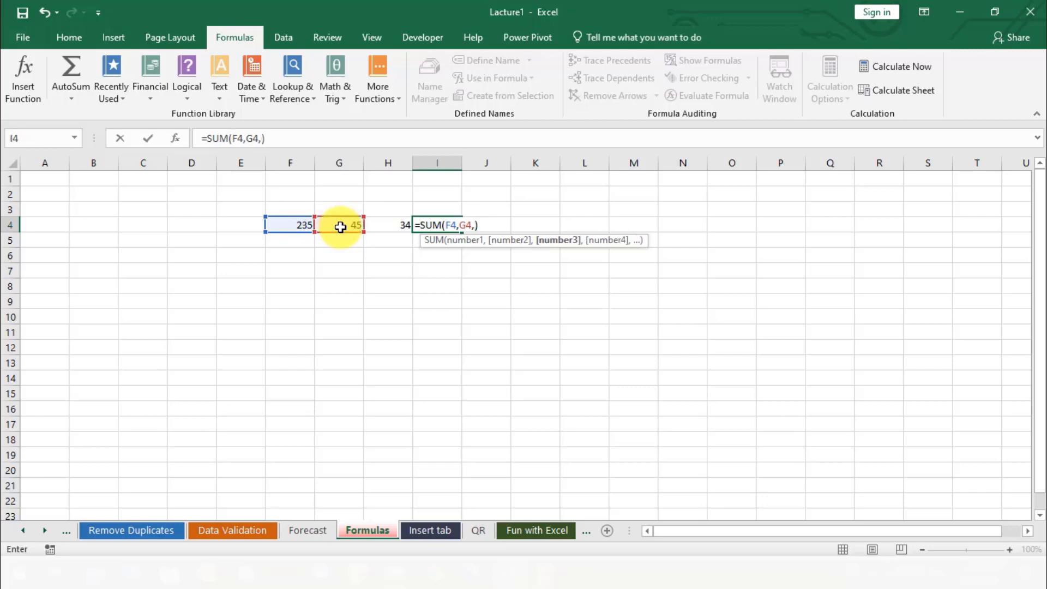
pyautogui.click(402, 227)
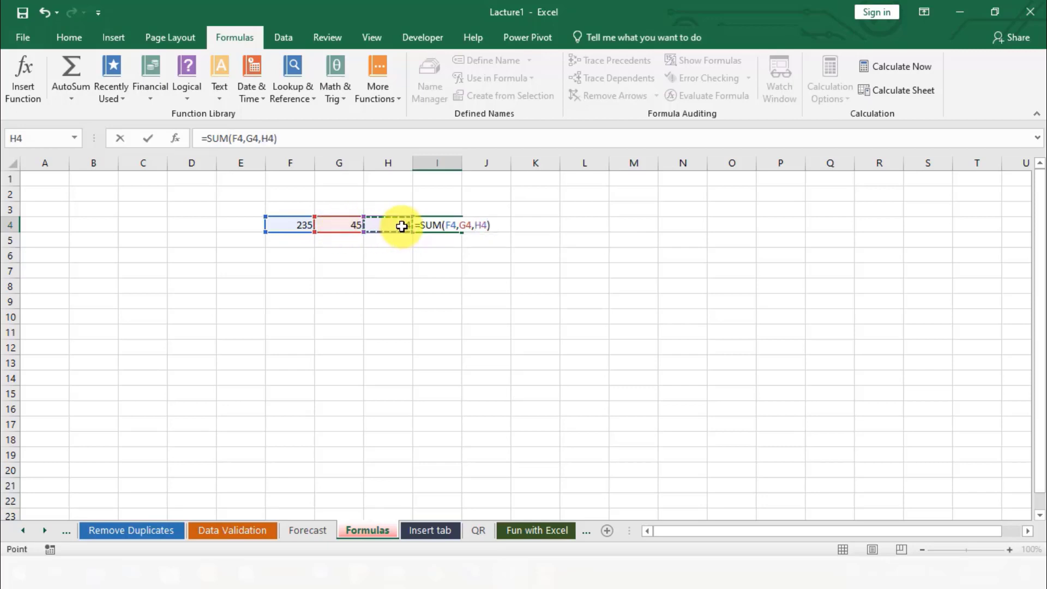
pyautogui.press('Return')
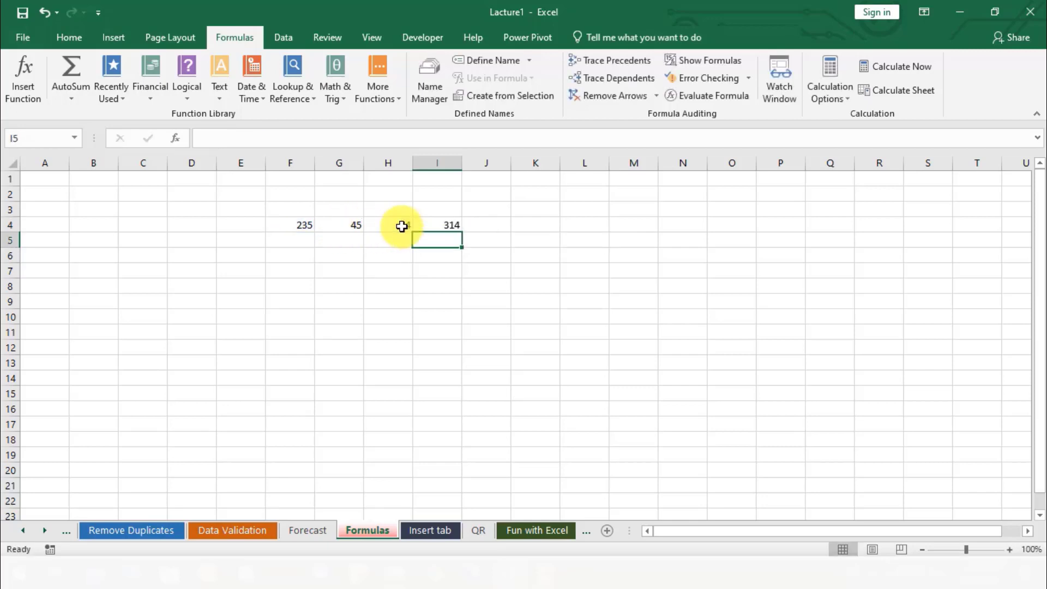
# Replace the commas in I4's SUM formula with plus signs, making it =SUM(F4+G4+H4)
pyautogui.click(435, 227)
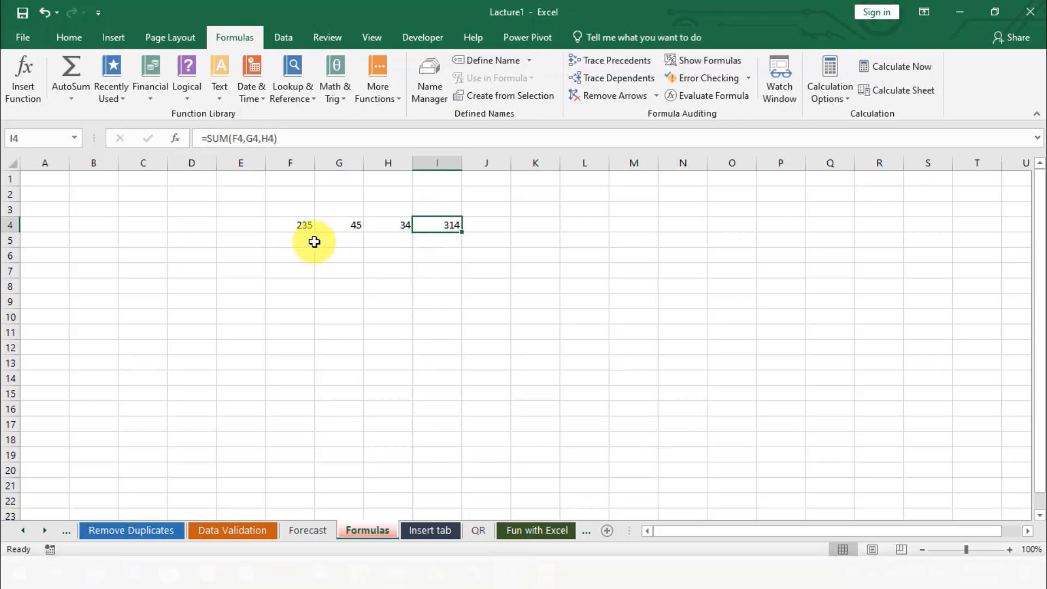
pyautogui.doubleClick(429, 224)
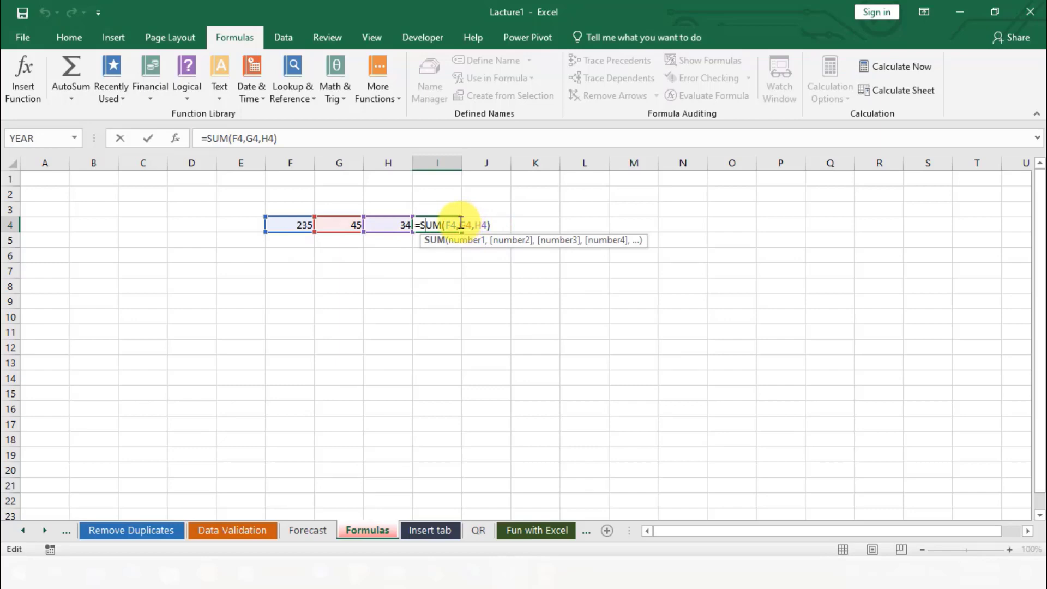
pyautogui.click(461, 224)
pyautogui.press('BackSpace')
pyautogui.write('+')
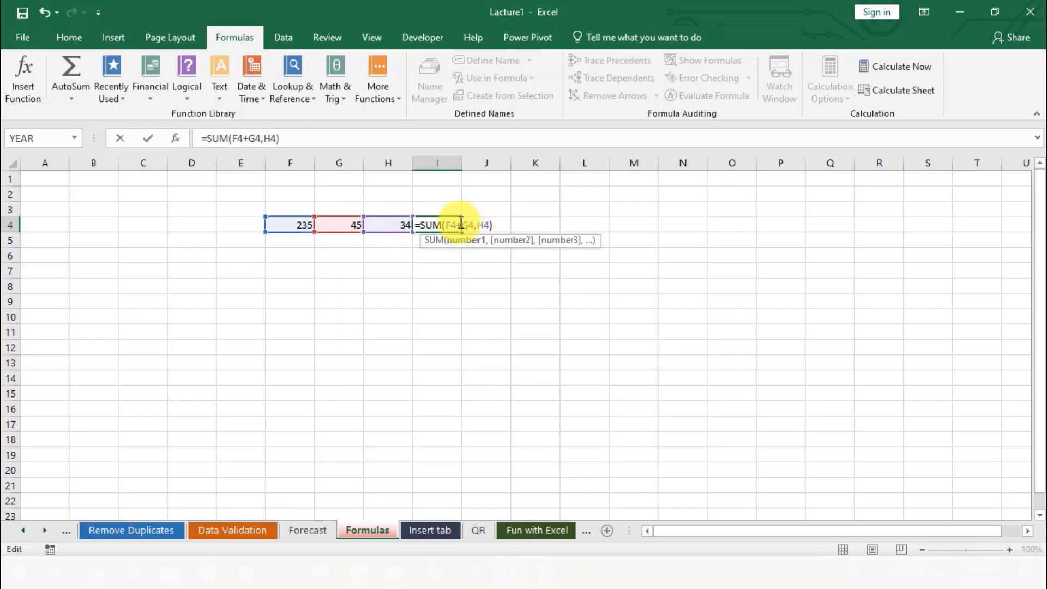
pyautogui.click(475, 223)
pyautogui.press('BackSpace')
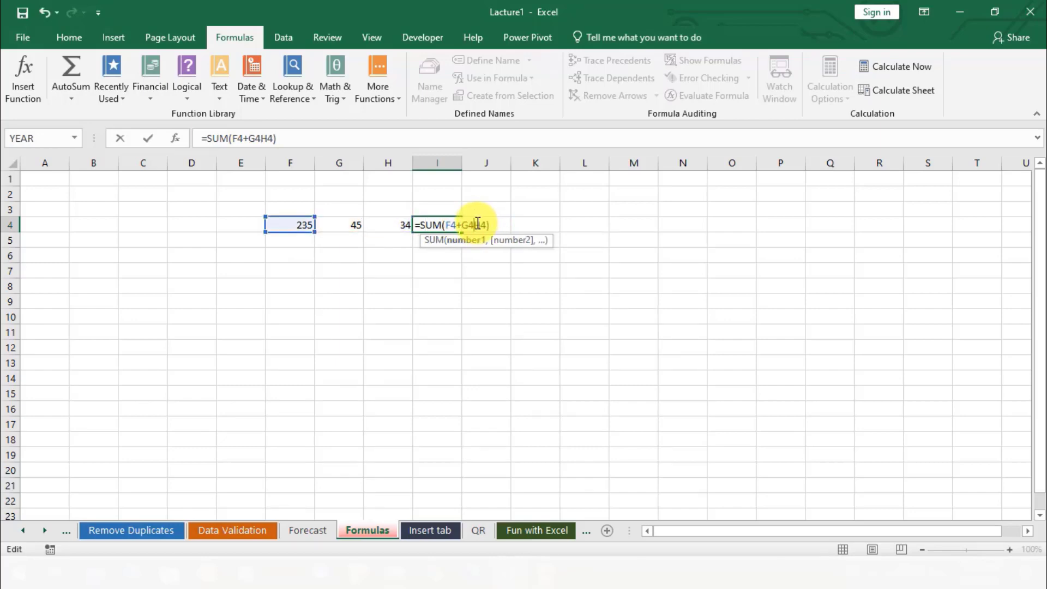
pyautogui.write('+')
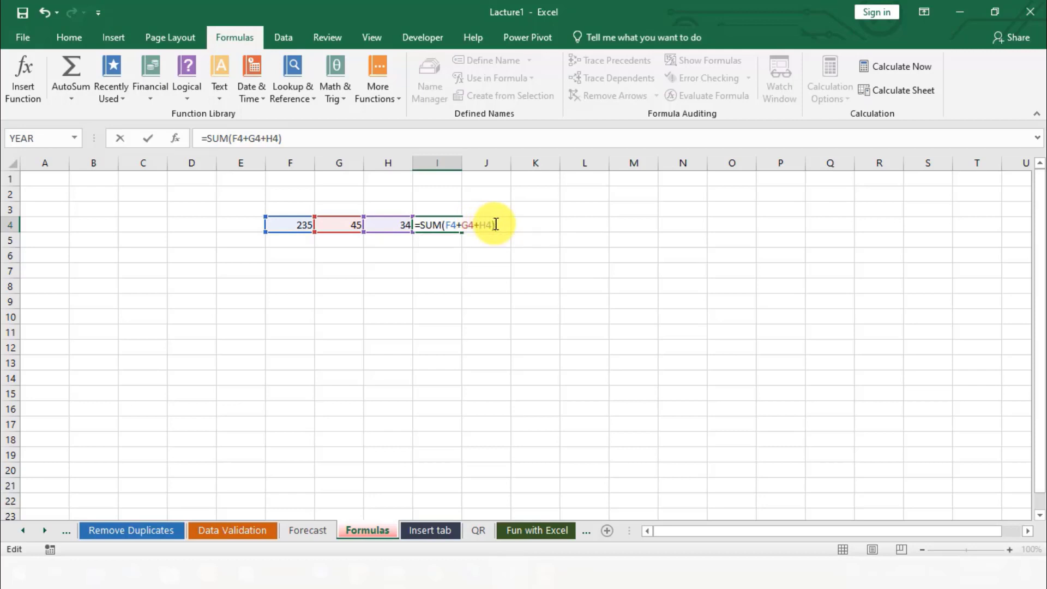
pyautogui.press('Return')
pyautogui.click(449, 224)
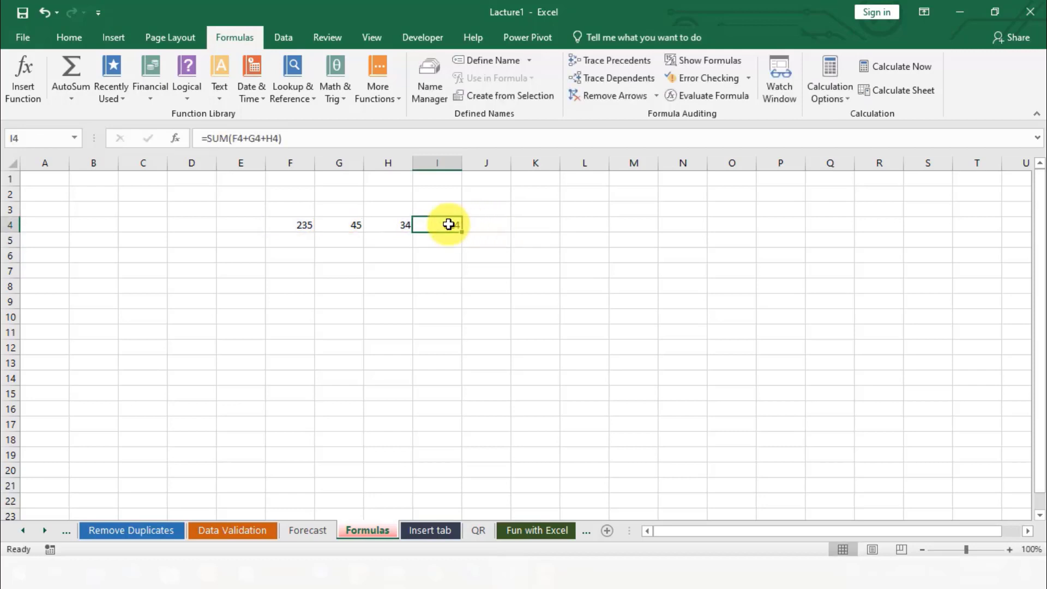
pyautogui.click(444, 286)
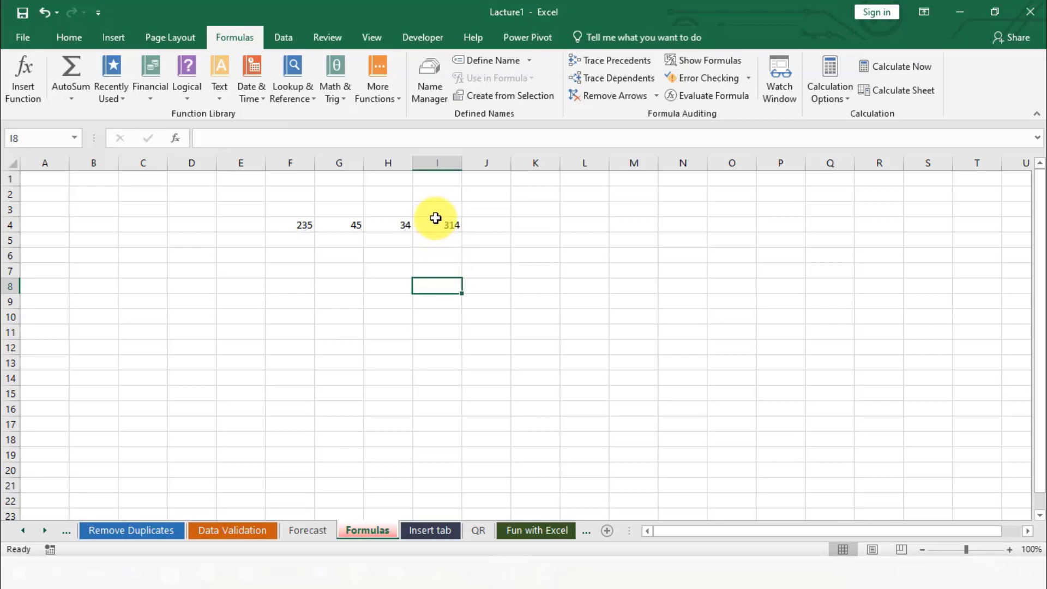
pyautogui.click(435, 218)
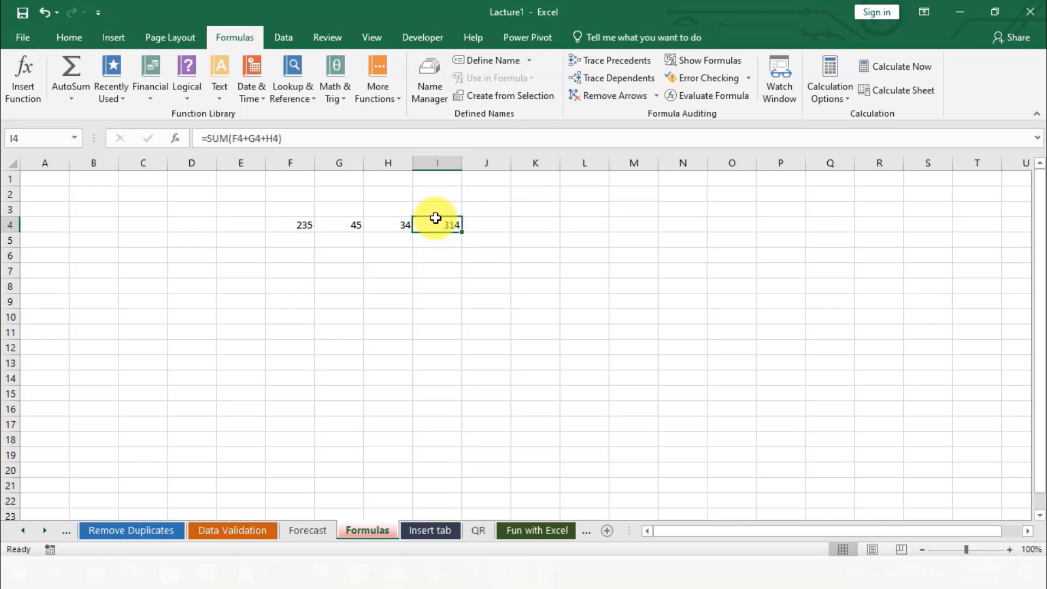
pyautogui.click(429, 285)
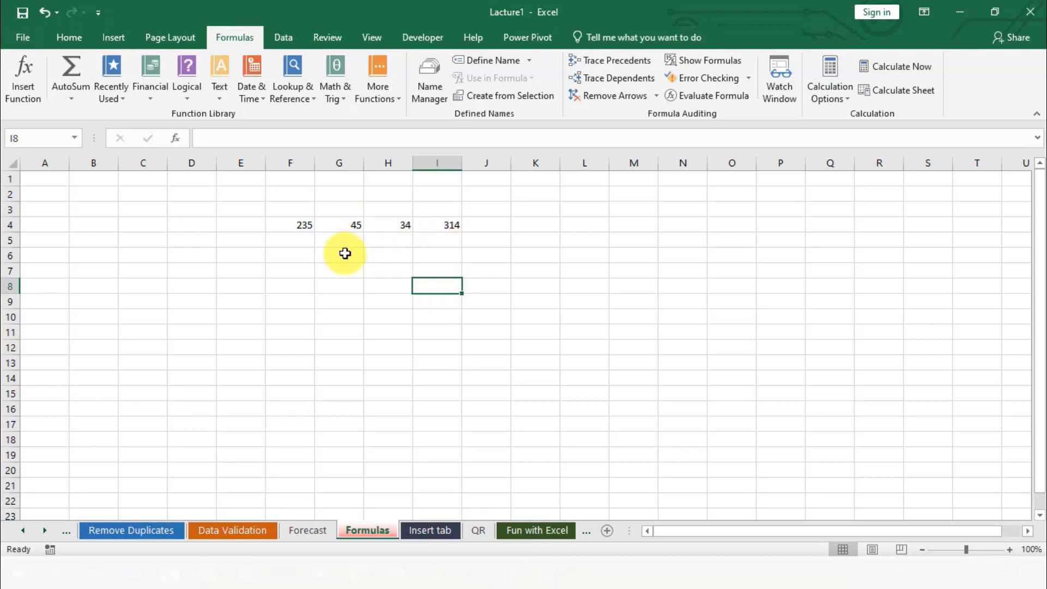
# Copy the SUM formula from I4 into G7 and compare the cell references in the two formulas
pyautogui.click(440, 229)
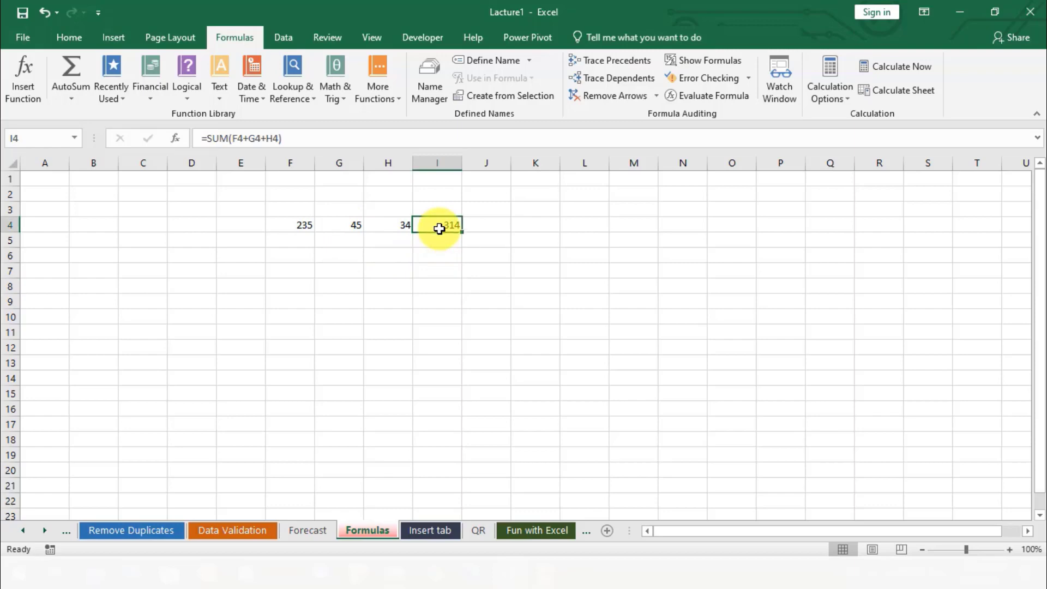
pyautogui.hotkey('ctrl', 'c')
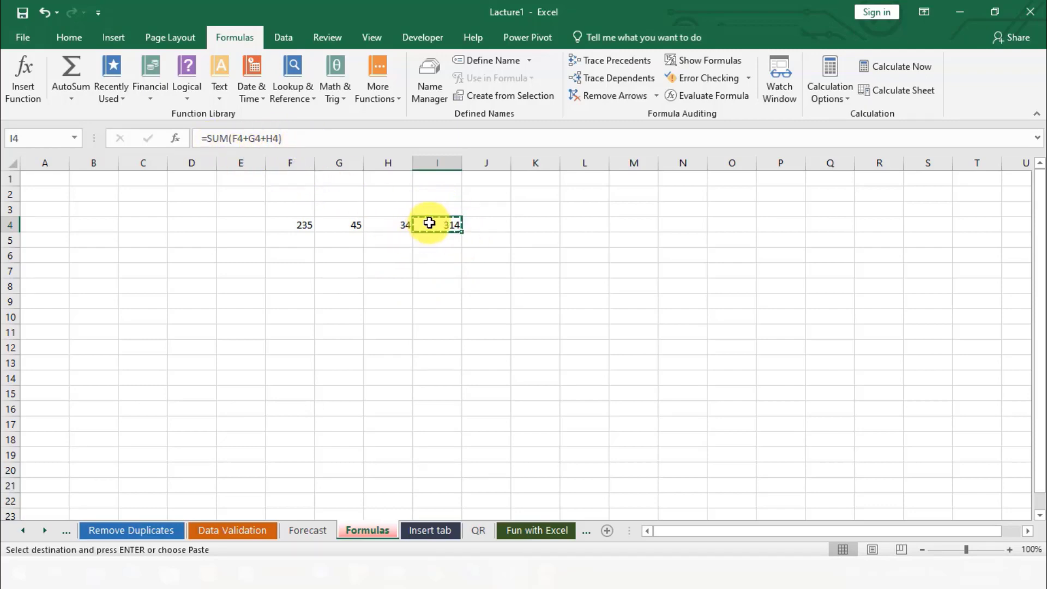
pyautogui.click(337, 275)
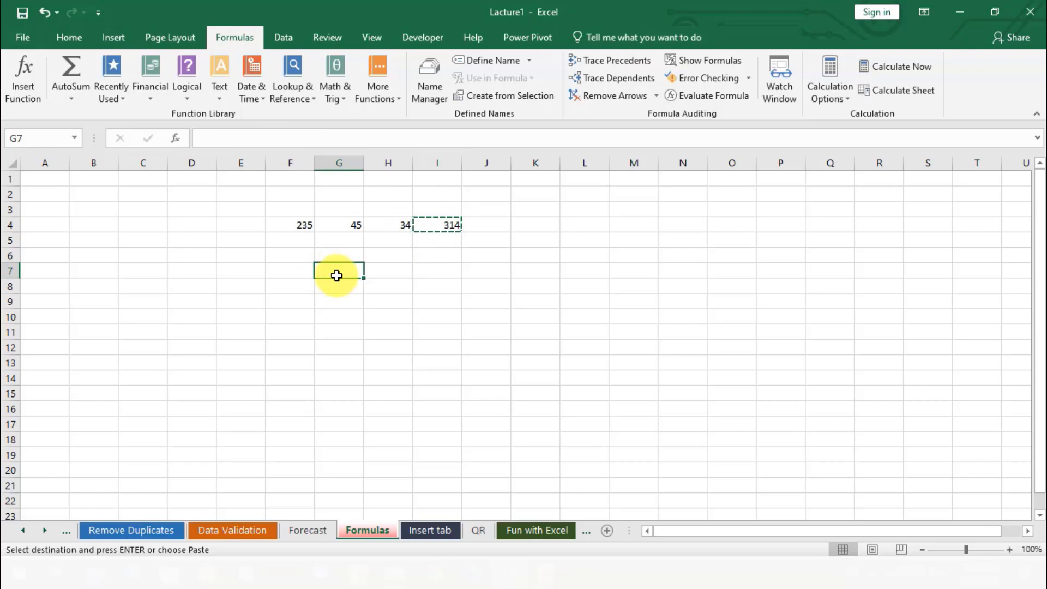
pyautogui.hotkey('ctrl', 'v')
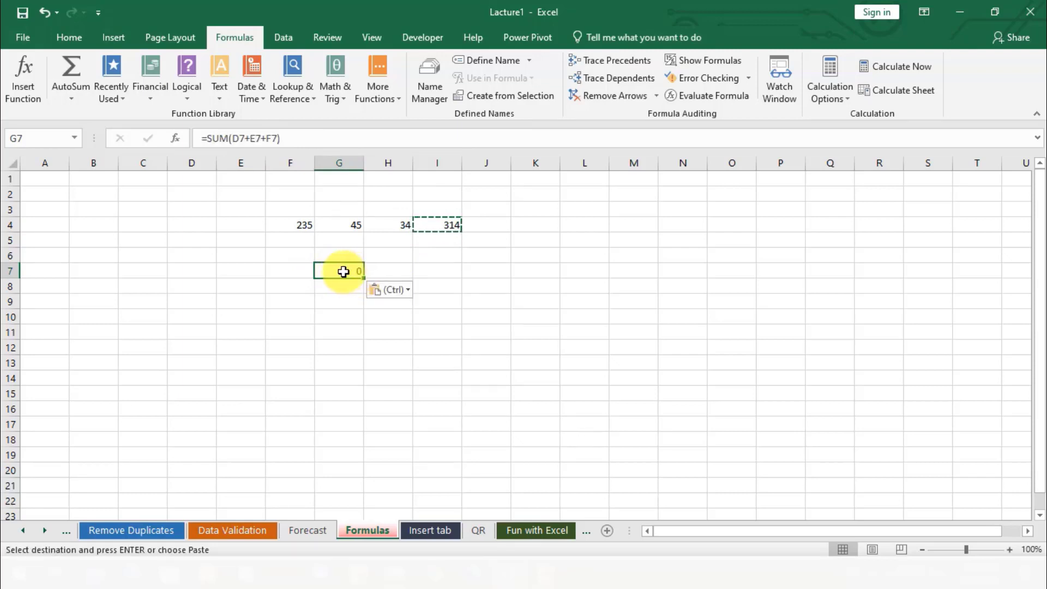
pyautogui.click(433, 224)
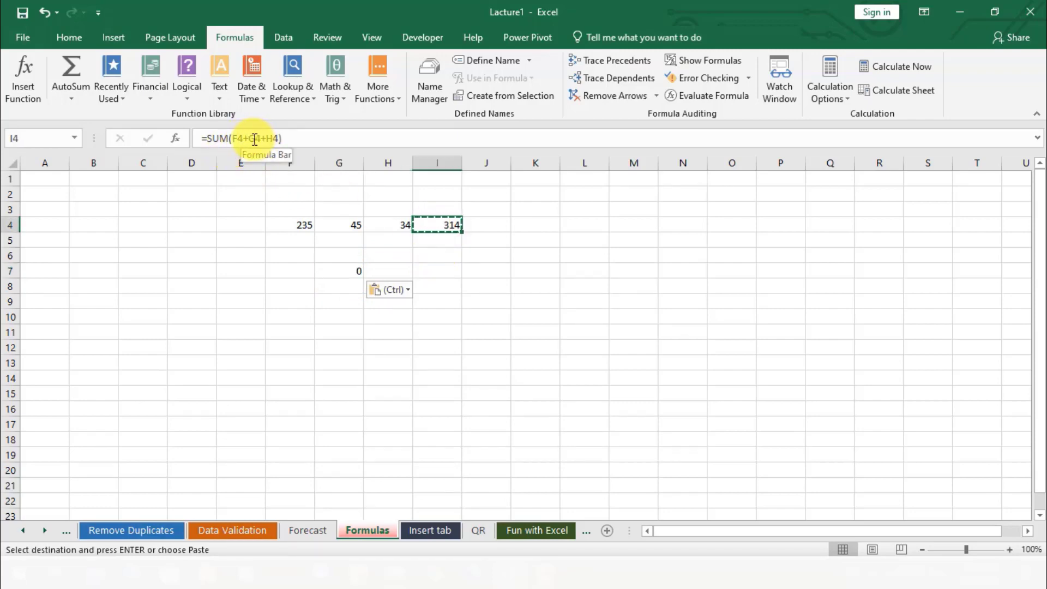
pyautogui.click(335, 269)
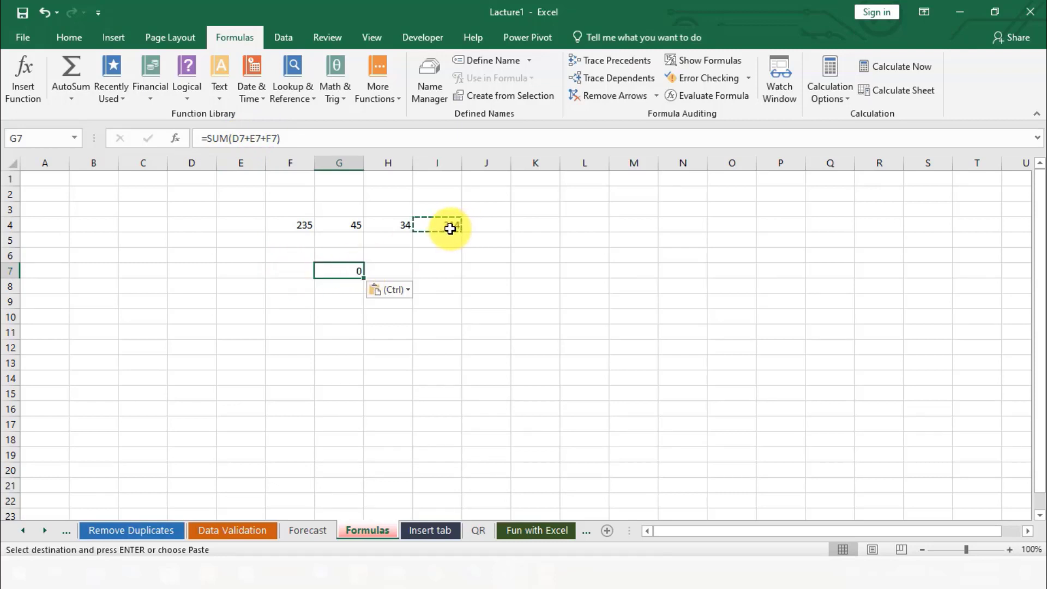
# Try to replace the first cell reference in G7's copied formula with F4
pyautogui.doubleClick(350, 270)
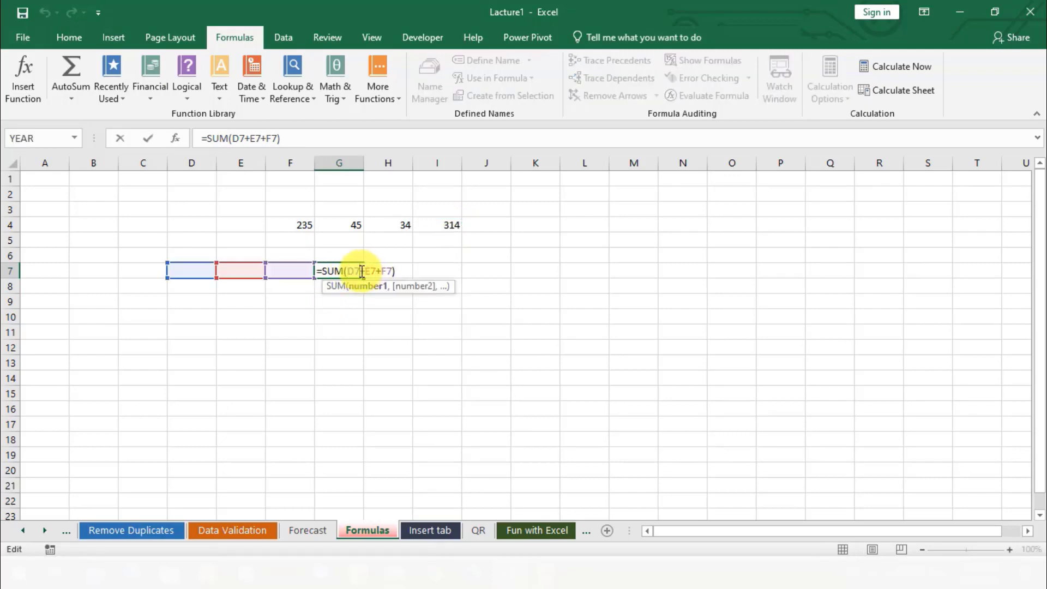
pyautogui.click(362, 271)
pyautogui.click(301, 224)
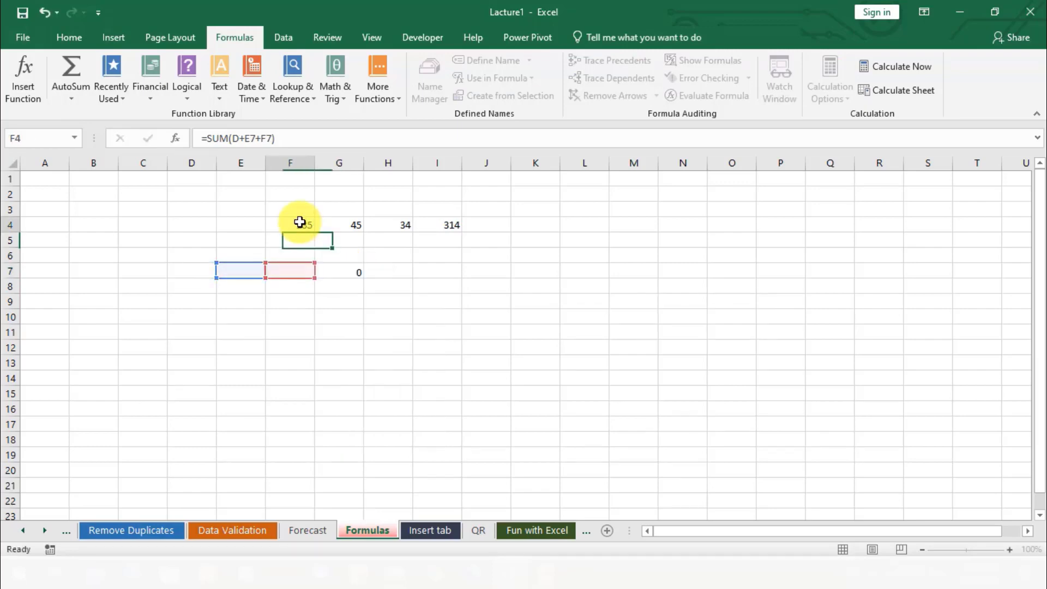
pyautogui.click(342, 268)
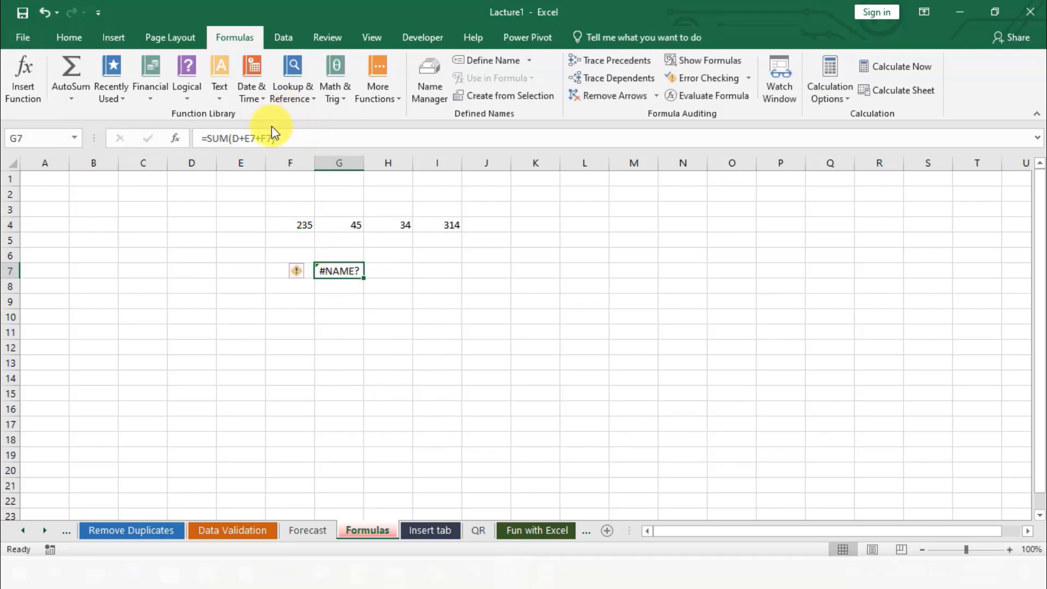
# Replace the references in G7's SUM formula with the range F4:H4, making it =SUM(F4:H4)
pyautogui.moveTo(271, 138); pyautogui.dragTo(232, 139)
pyautogui.press('BackSpace')
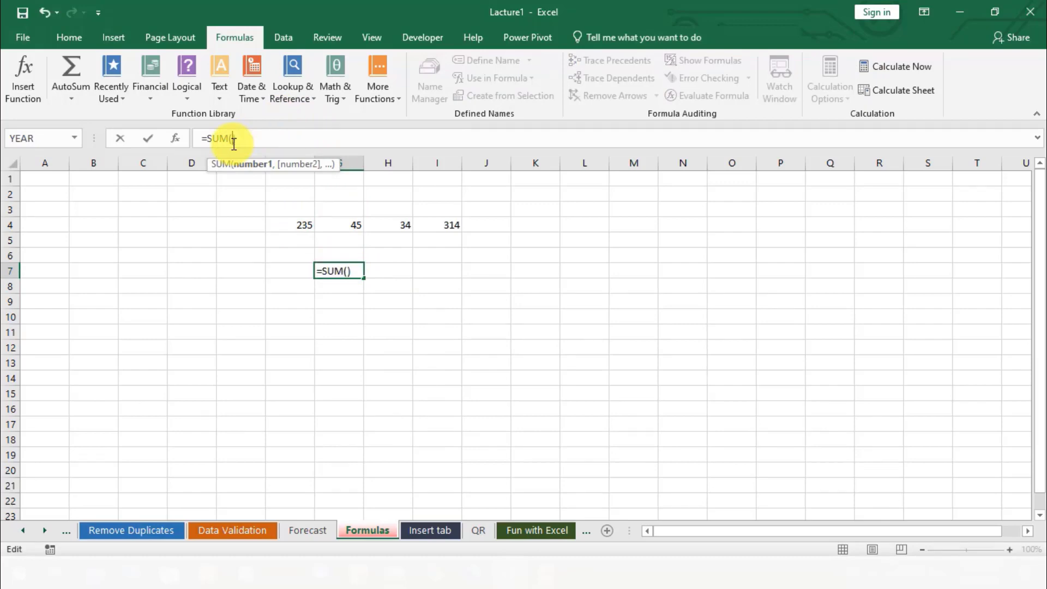
pyautogui.click(304, 225)
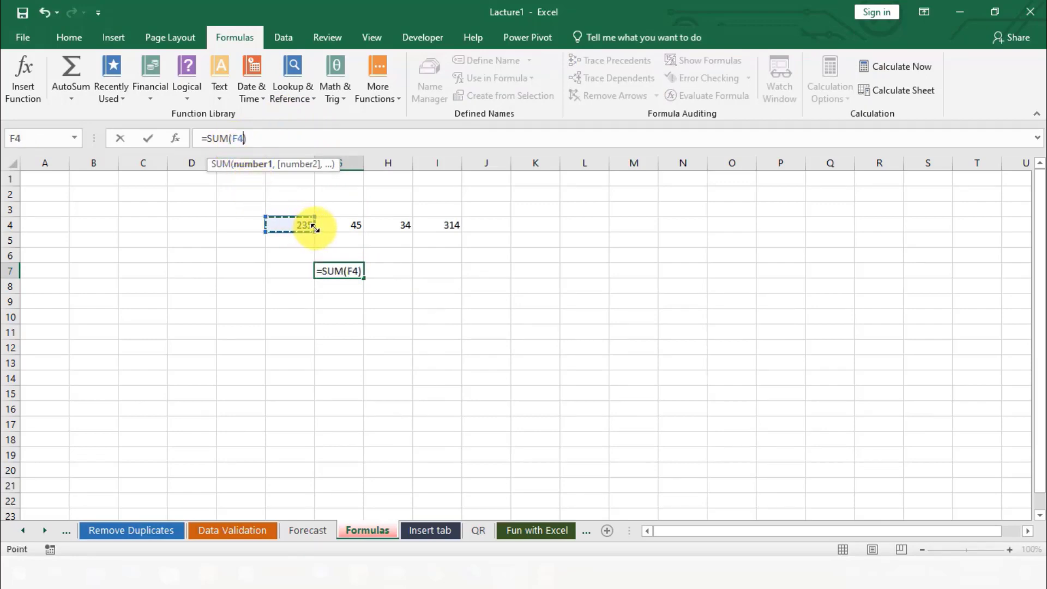
pyautogui.moveTo(307, 224); pyautogui.dragTo(393, 223)
pyautogui.press('Return')
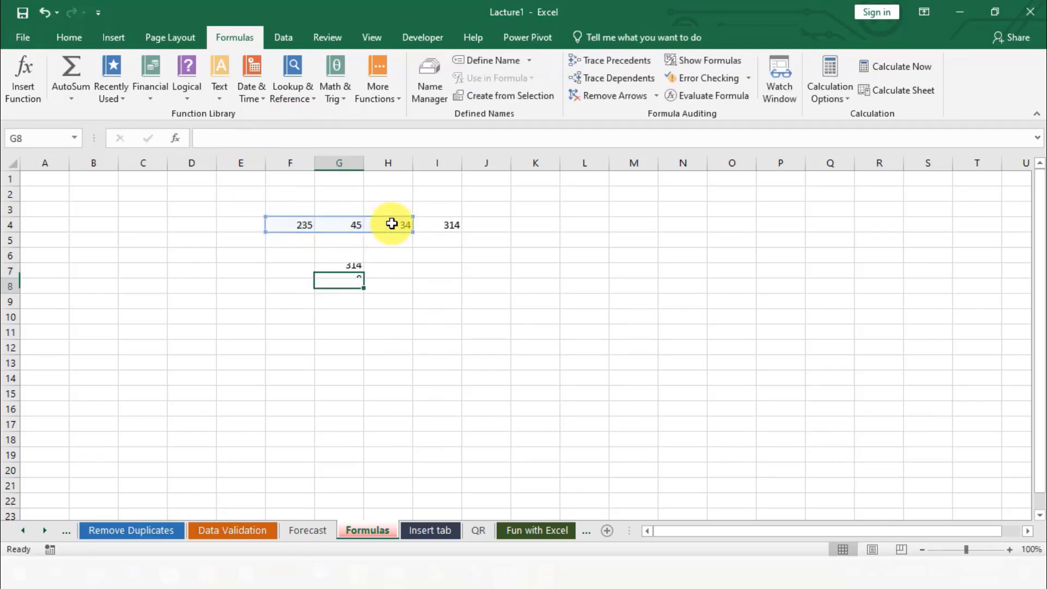
pyautogui.click(340, 273)
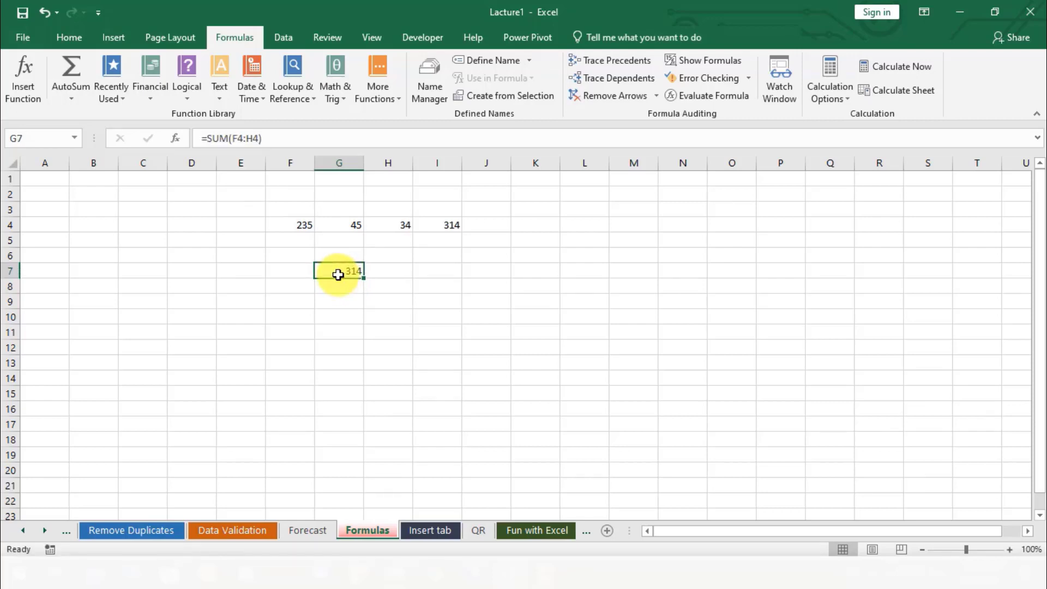
# Move the number 45 from cell G4 to cell G1
pyautogui.click(353, 230)
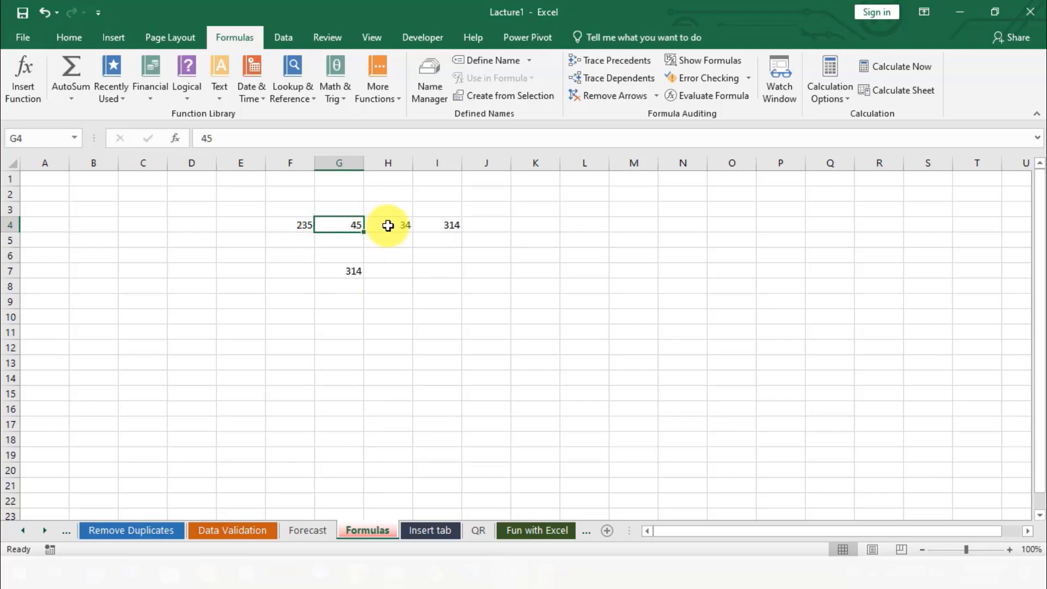
pyautogui.hotkey('ctrl', 'c')
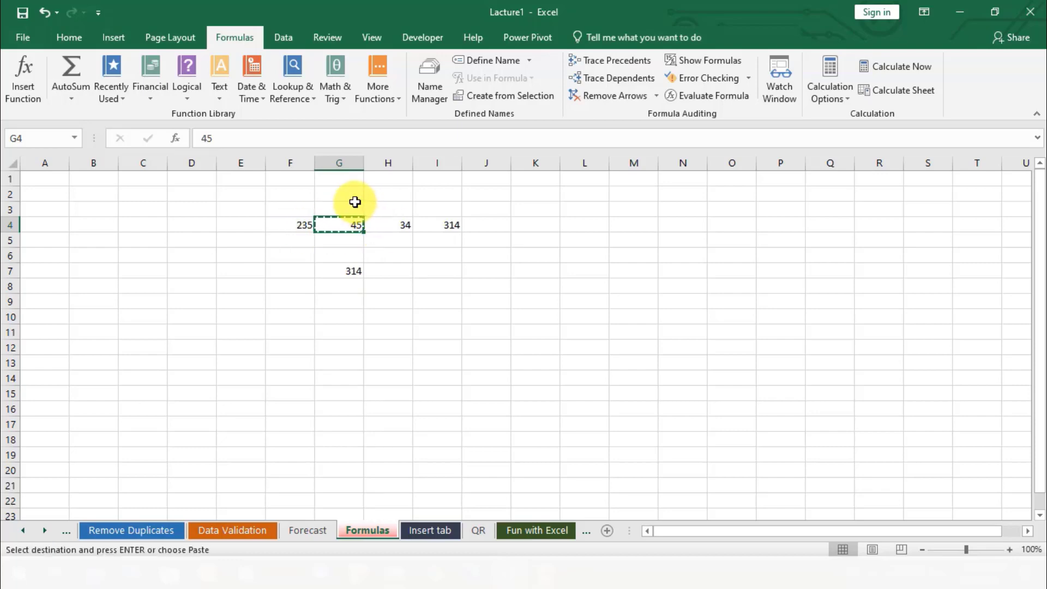
pyautogui.click(346, 179)
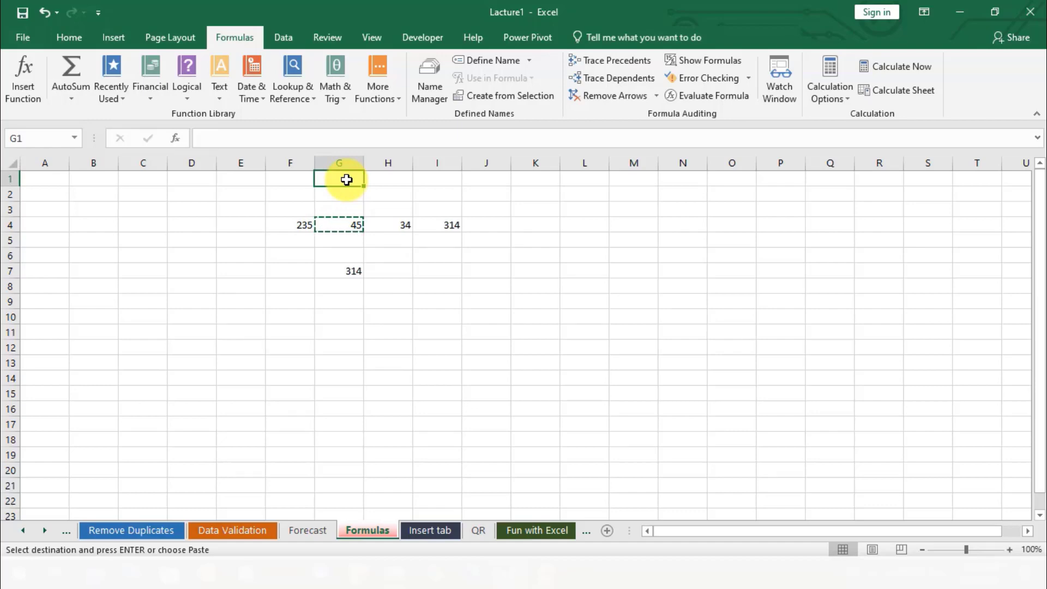
pyautogui.hotkey('ctrl', 'v')
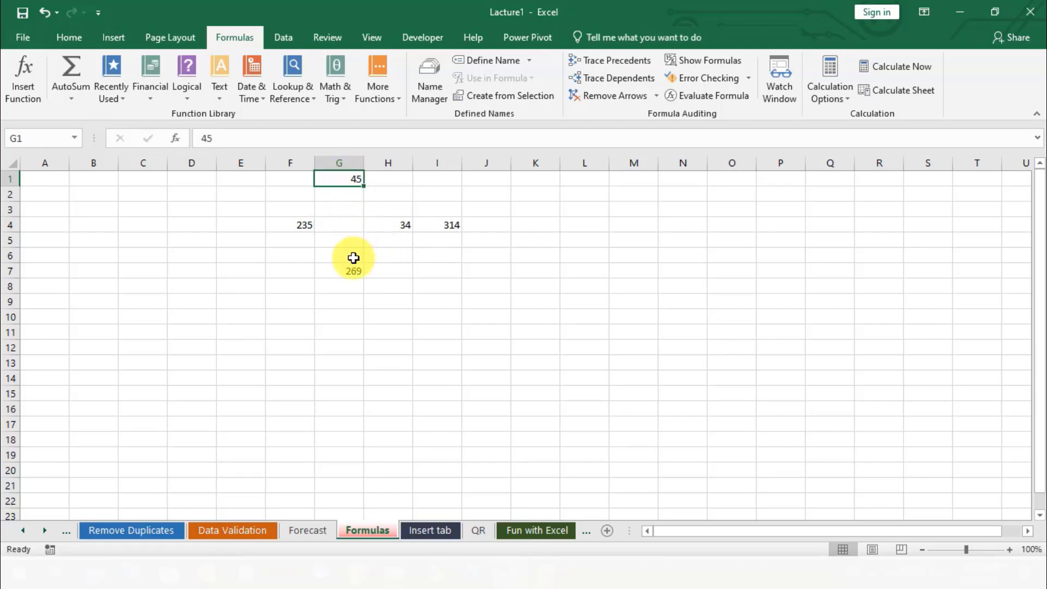
# Replace the range in G7's SUM formula with separate comma-separated references, making it =SUM(F4,G1,H4)
pyautogui.click(347, 282)
pyautogui.click(344, 271)
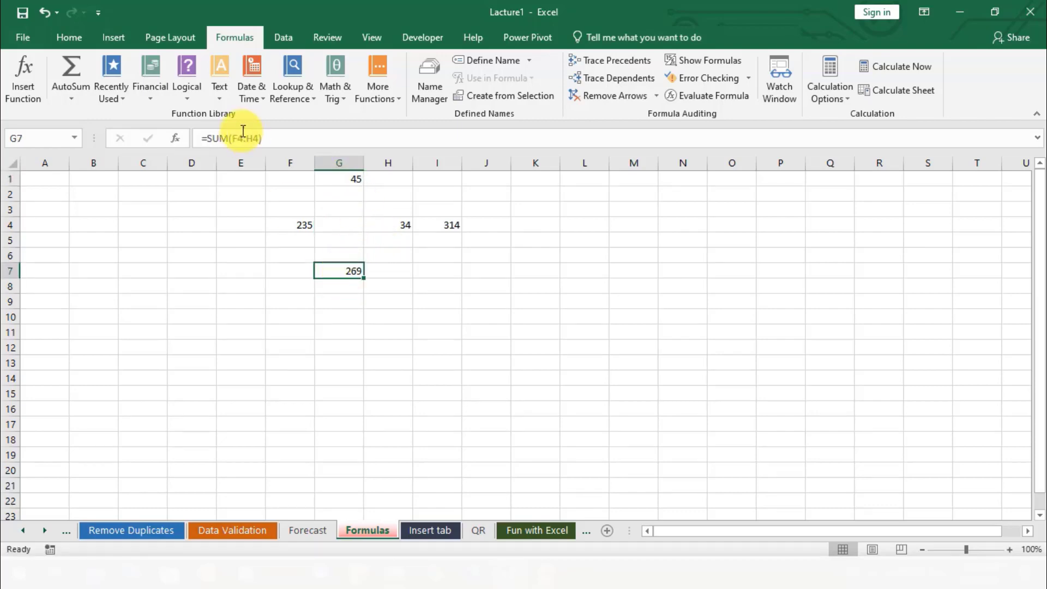
pyautogui.click(248, 140)
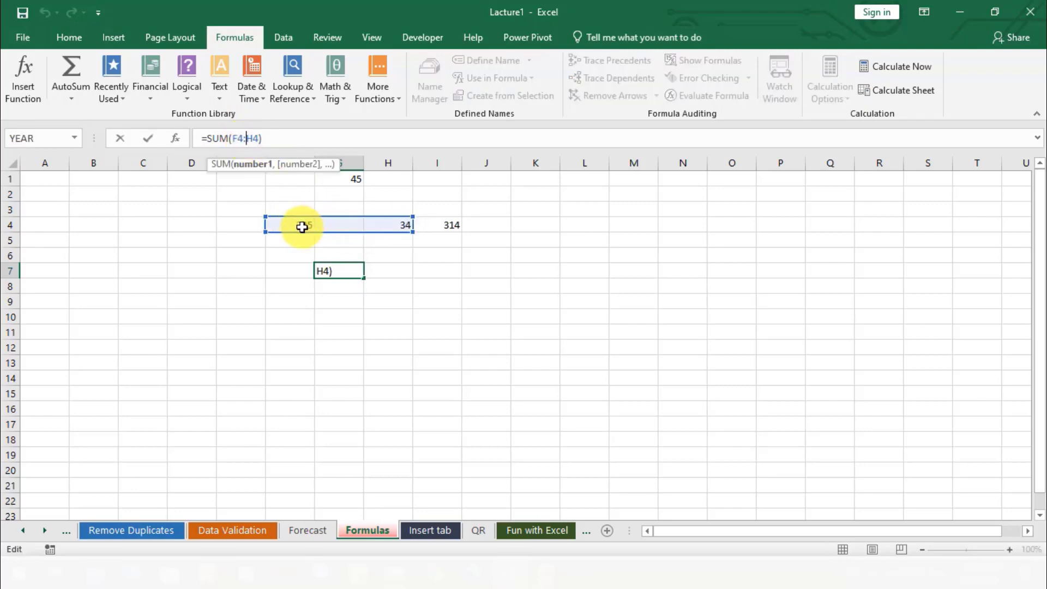
pyautogui.press('Delete')
pyautogui.press('Delete')
pyautogui.press('Delete')
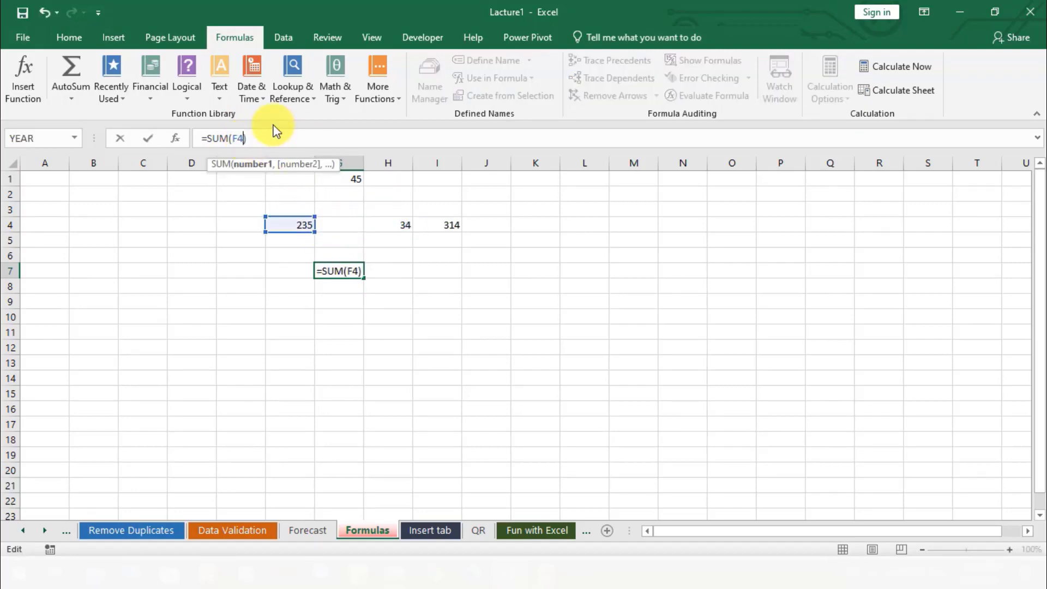
pyautogui.write(',')
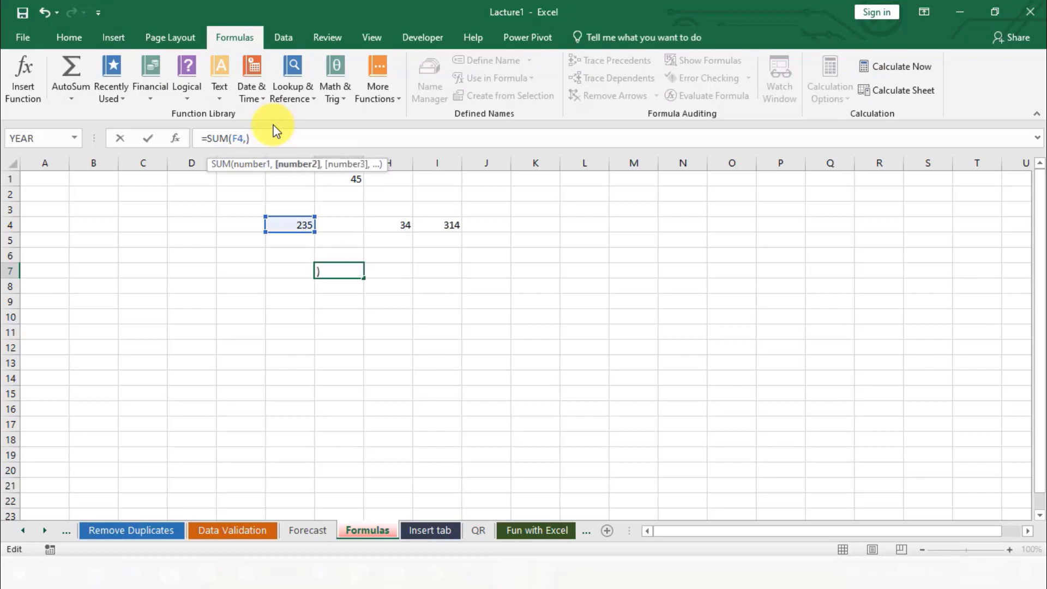
pyautogui.click(347, 182)
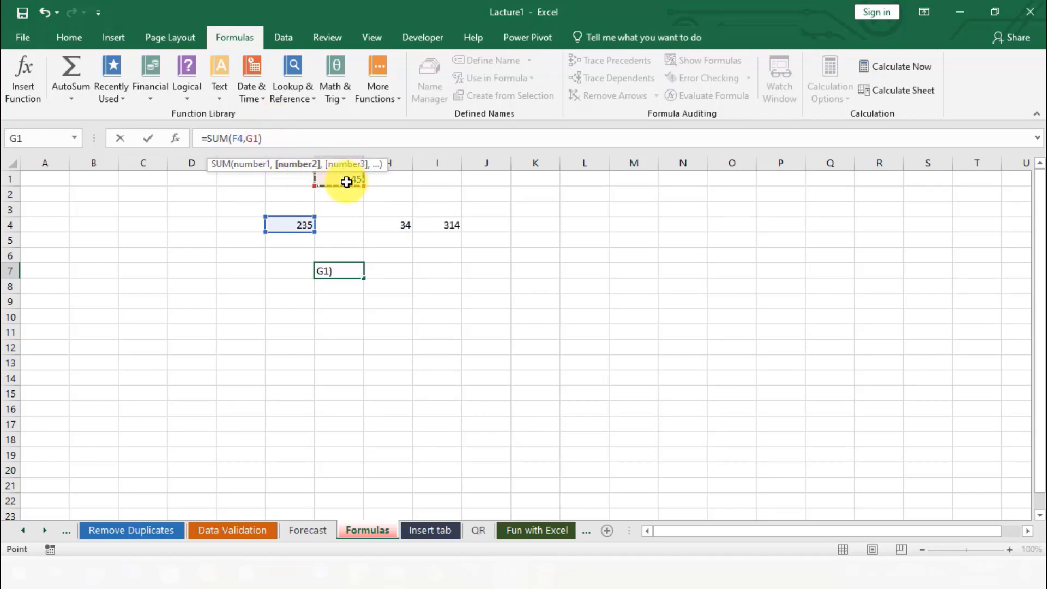
pyautogui.write(',')
pyautogui.click(383, 226)
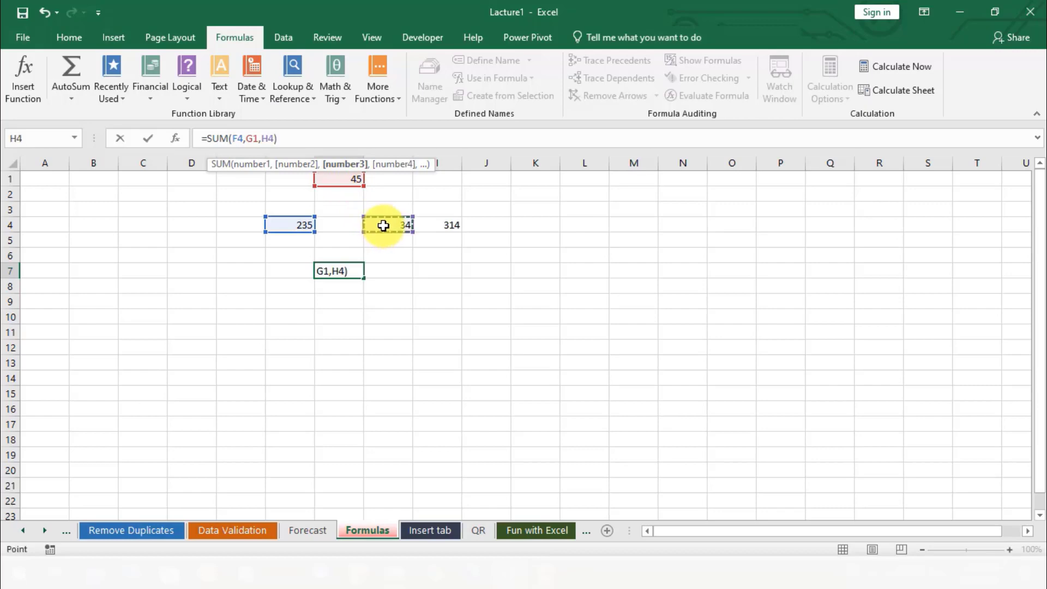
pyautogui.press('Return')
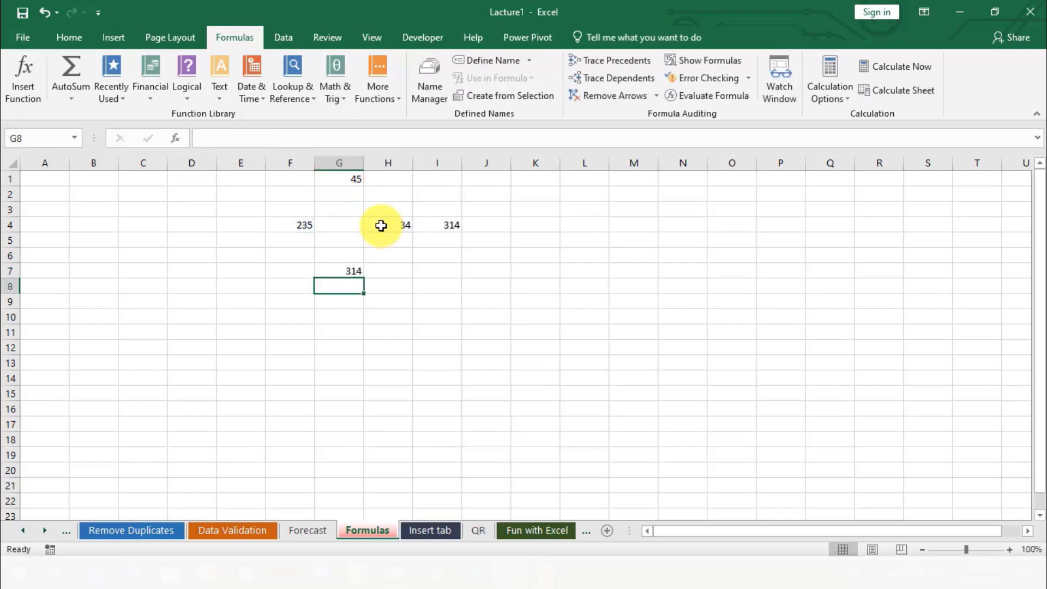
pyautogui.click(355, 273)
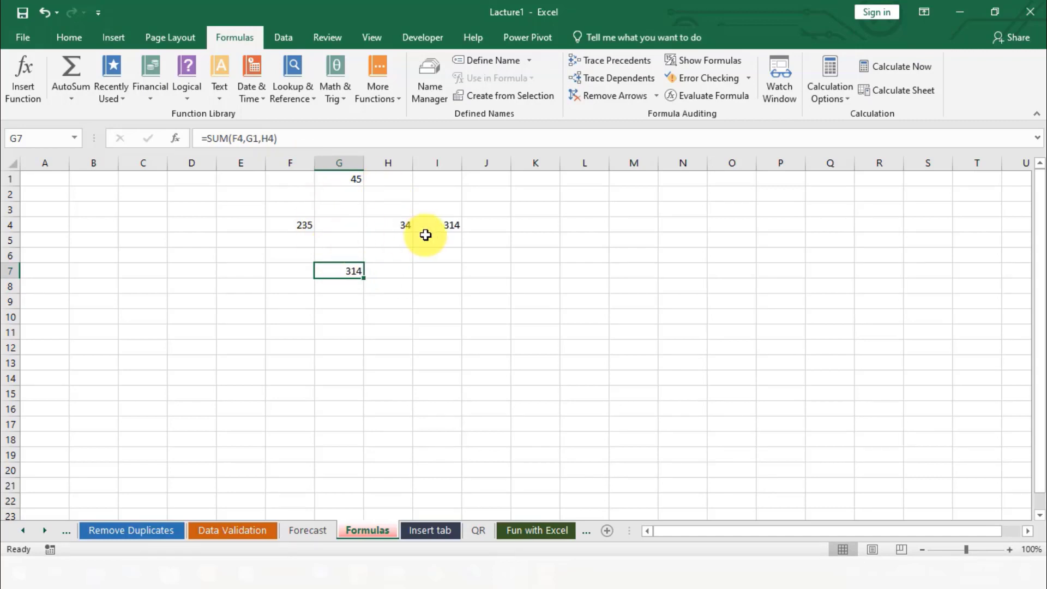
pyautogui.click(416, 303)
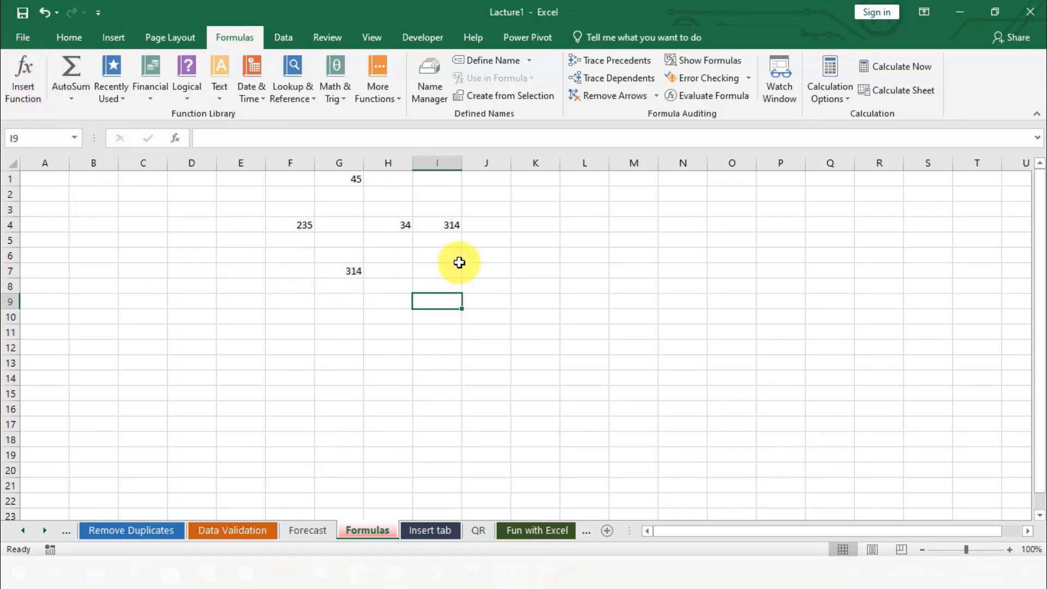
pyautogui.doubleClick(441, 273)
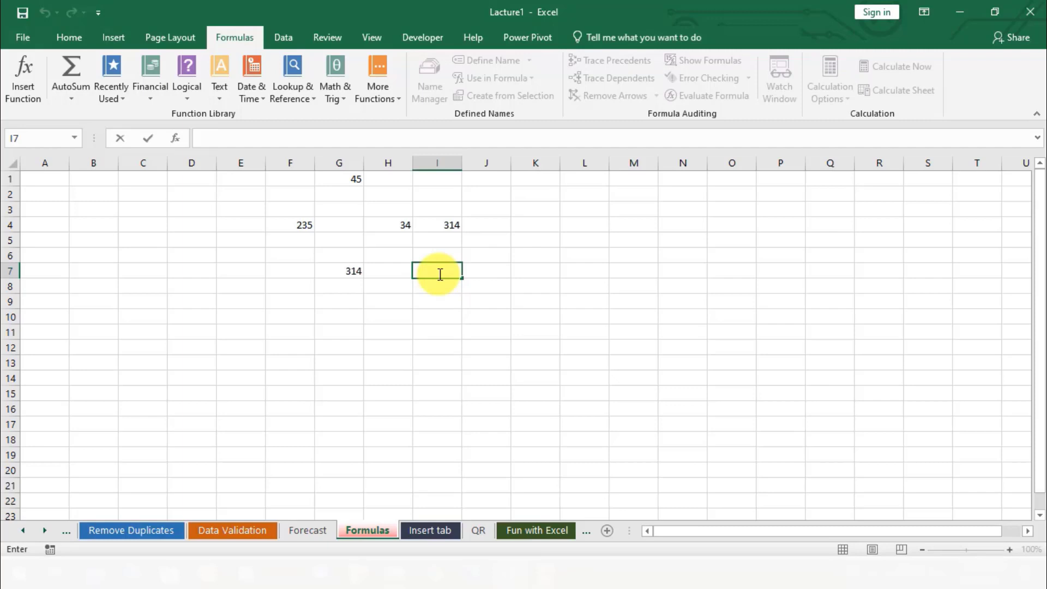
pyautogui.write('=S')
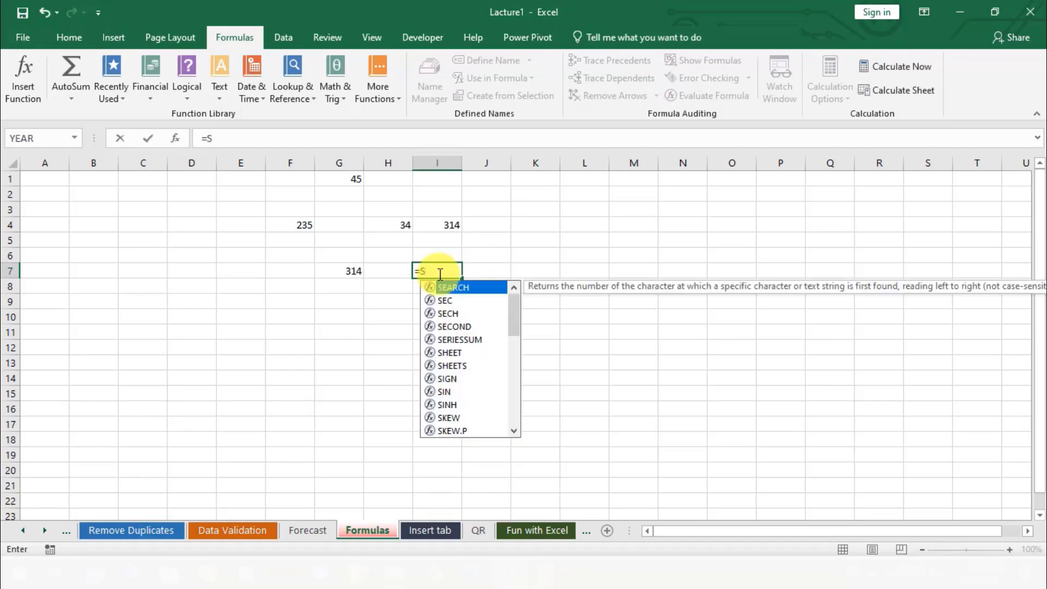
pyautogui.press('BackSpace')
pyautogui.press('BackSpace')
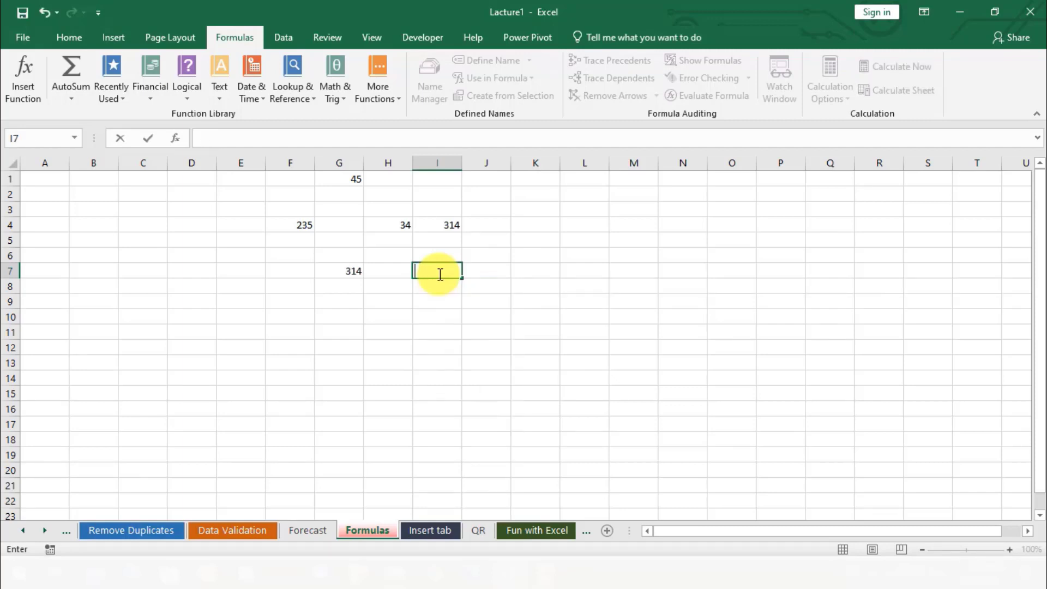
pyautogui.write('=')
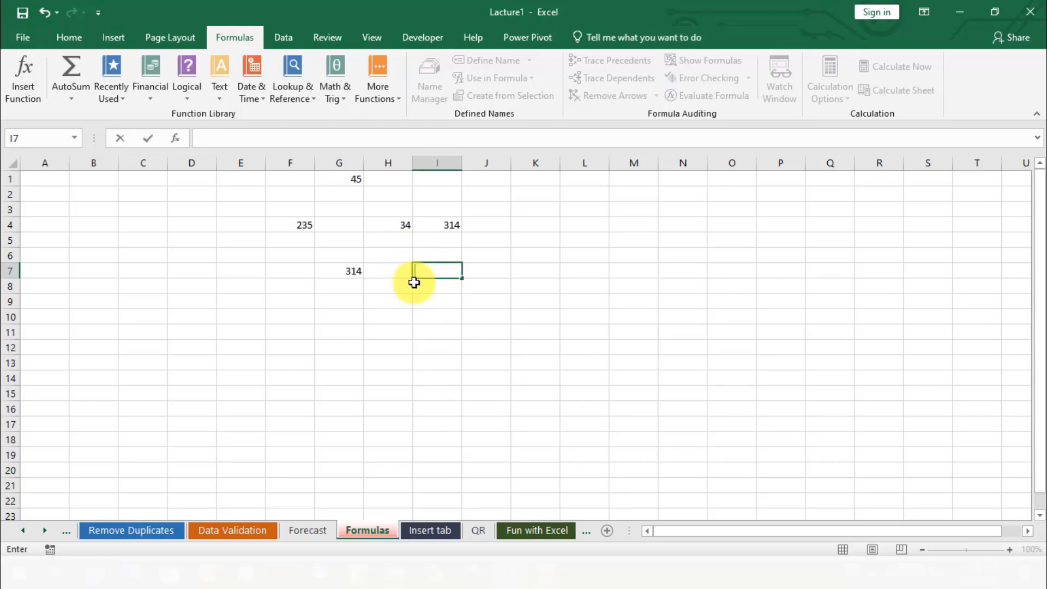
pyautogui.press('Return')
pyautogui.click(391, 269)
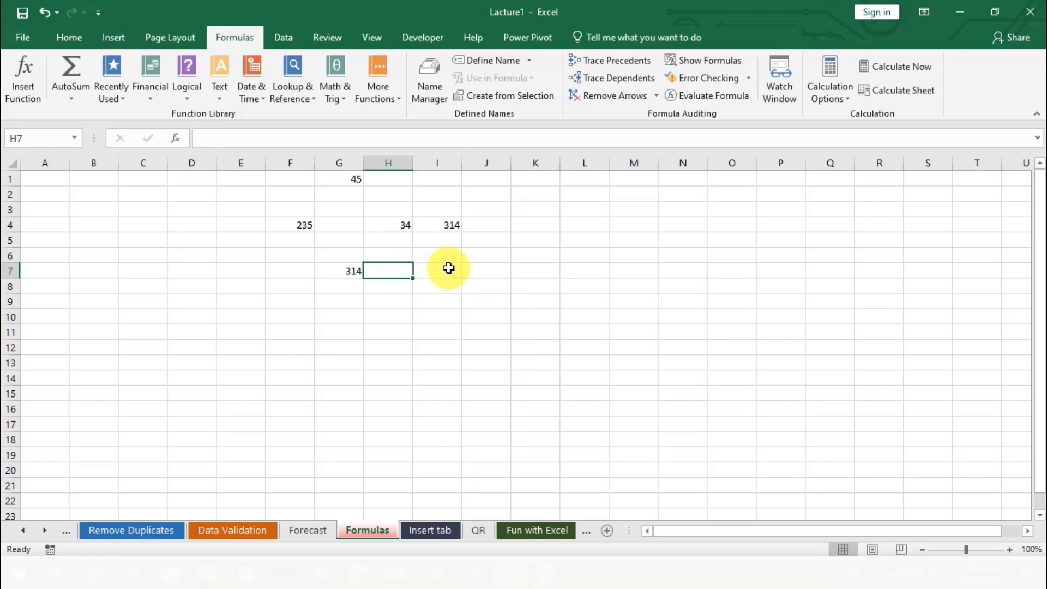
# Open the Insert Function dialog for cell I7 and browse the functions of the All category
pyautogui.click(445, 269)
pyautogui.click(36, 71)
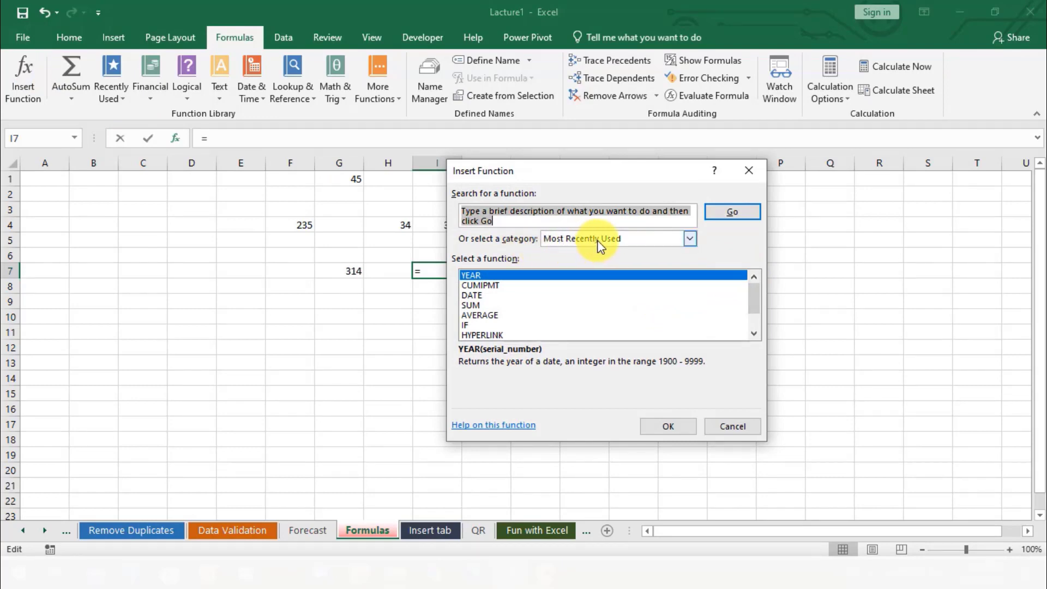
pyautogui.click(689, 239)
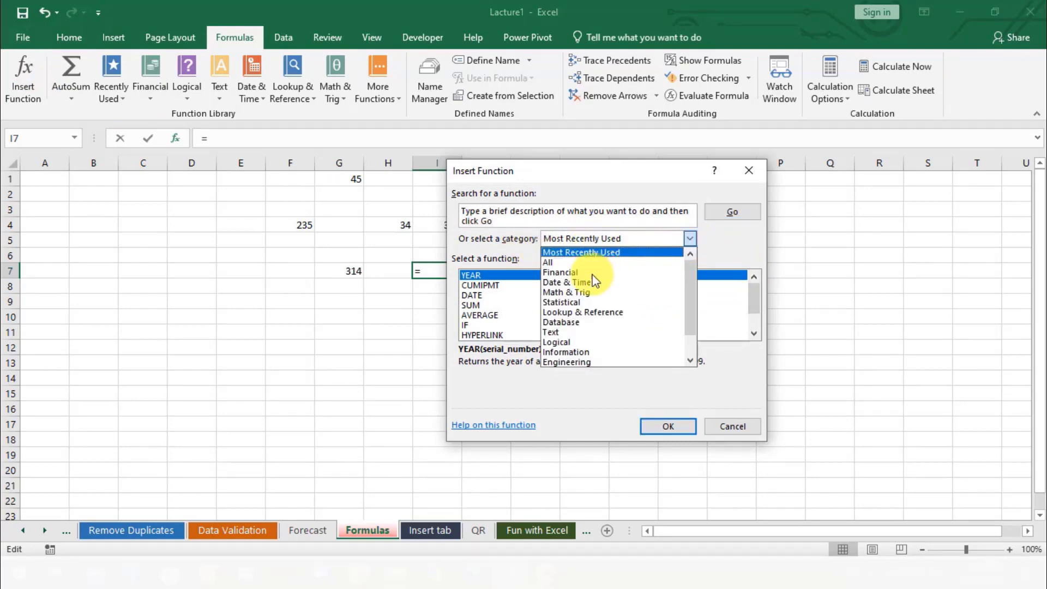
pyautogui.click(550, 263)
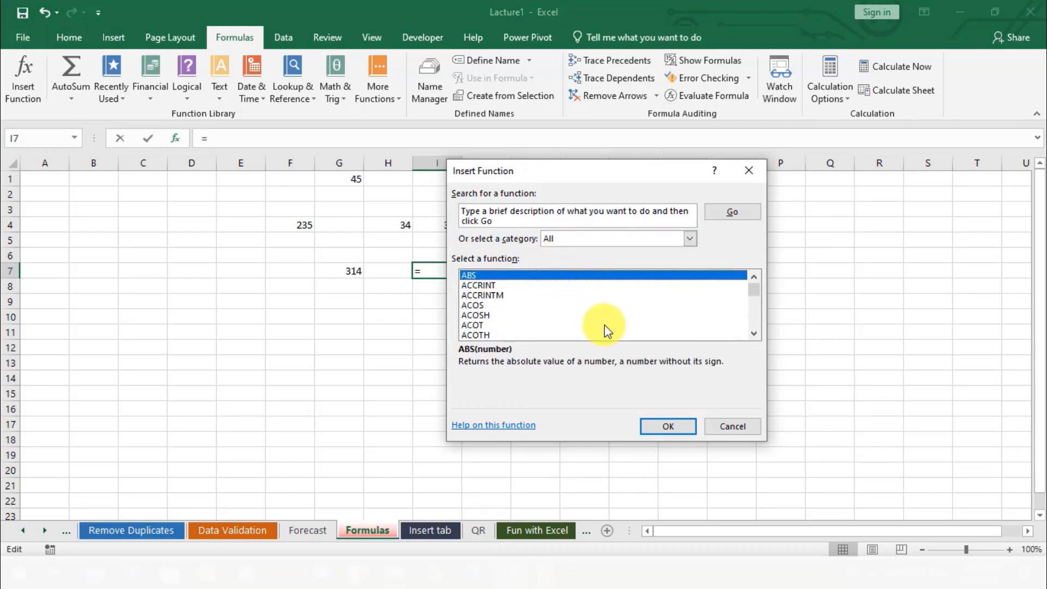
pyautogui.scroll(-9, 605, 326)
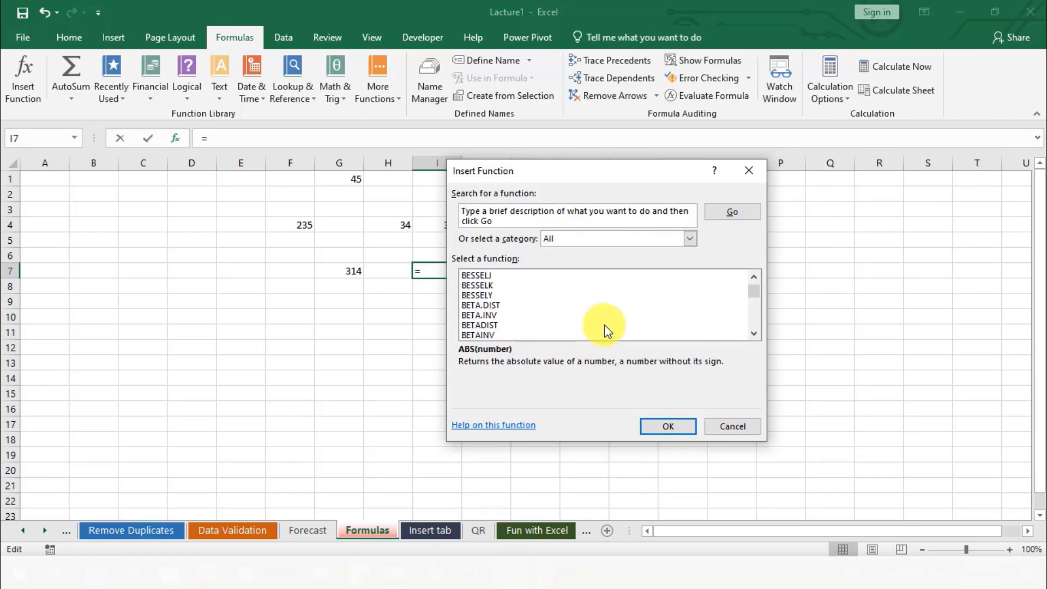
pyautogui.scroll(-14, 604, 325)
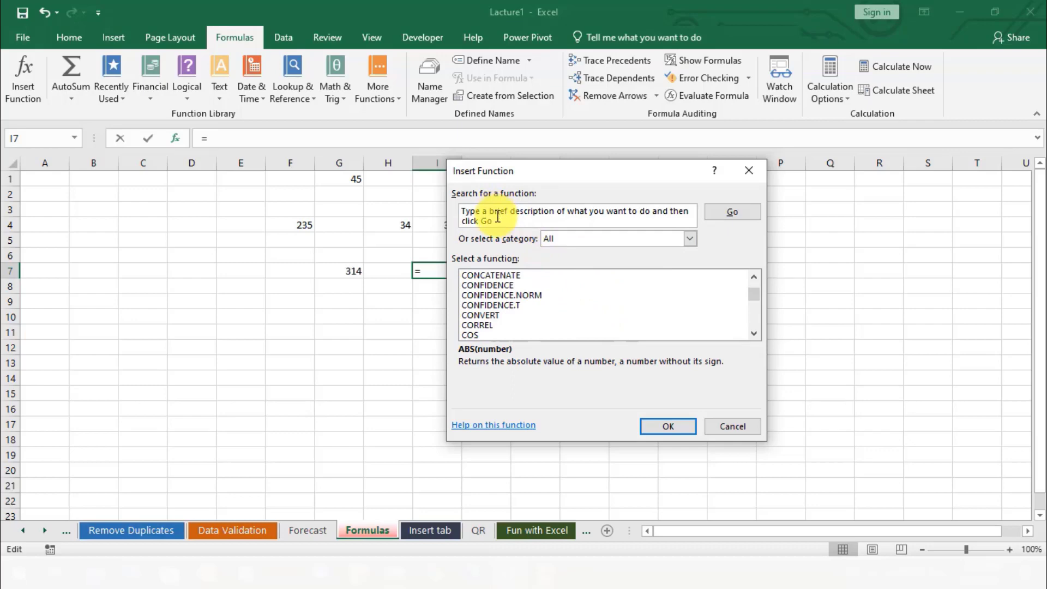
# Search the function library for SUM and insert the SUM function into cell I7
pyautogui.moveTo(490, 213)
pyautogui.mouseDown()
pyautogui.moveTo(456, 211)
pyautogui.moveTo(504, 227)
pyautogui.mouseUp()
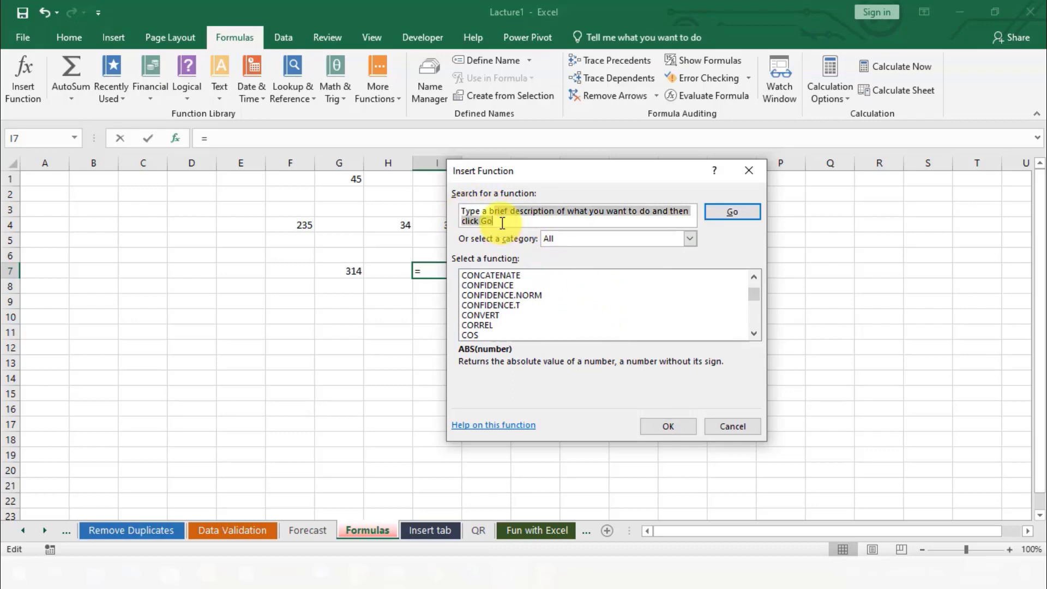
pyautogui.press('BackSpace')
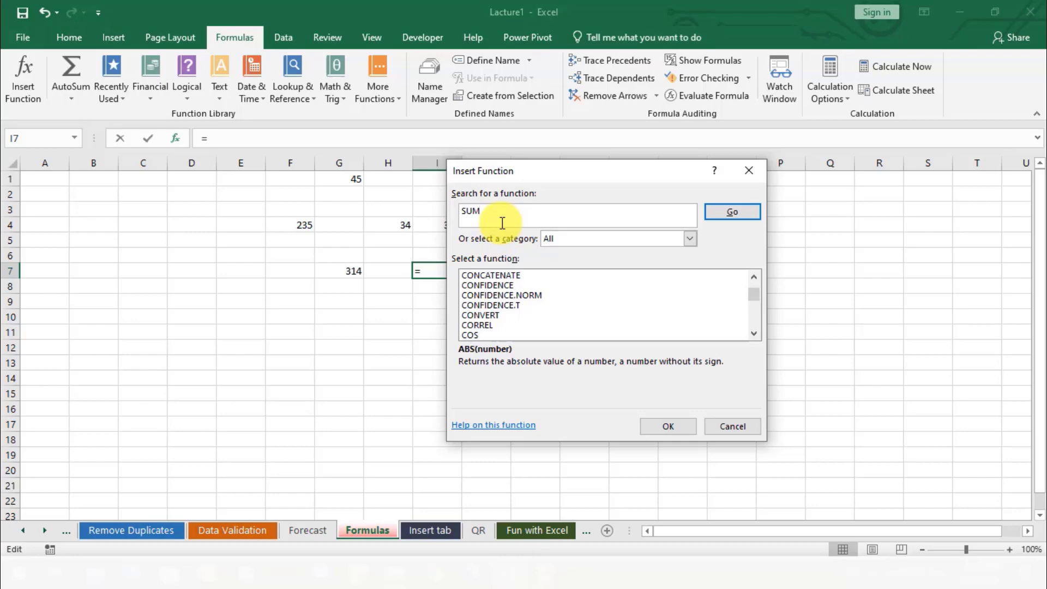
pyautogui.click(733, 212)
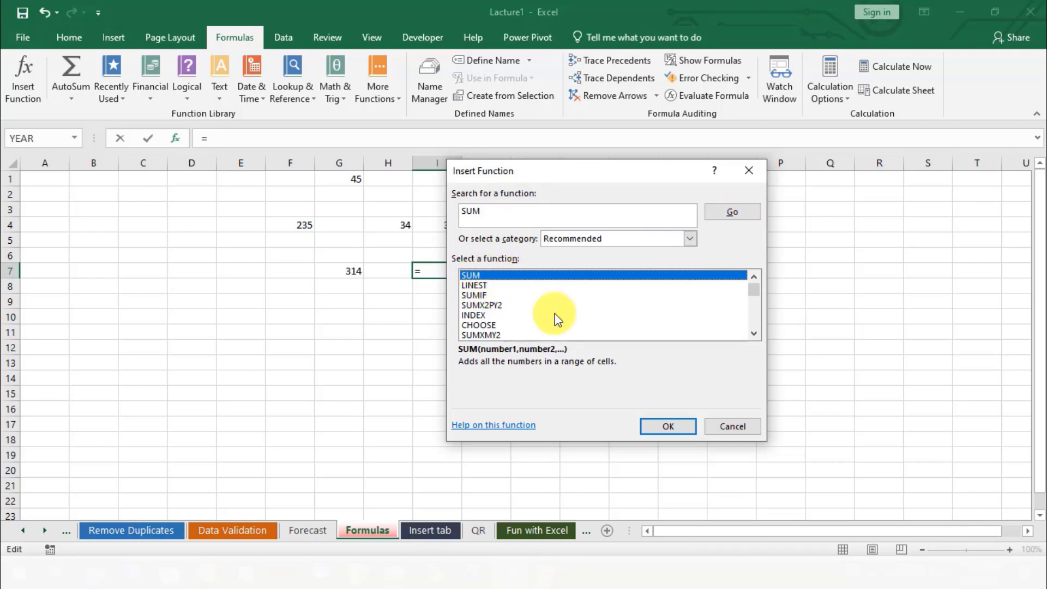
pyautogui.click(657, 426)
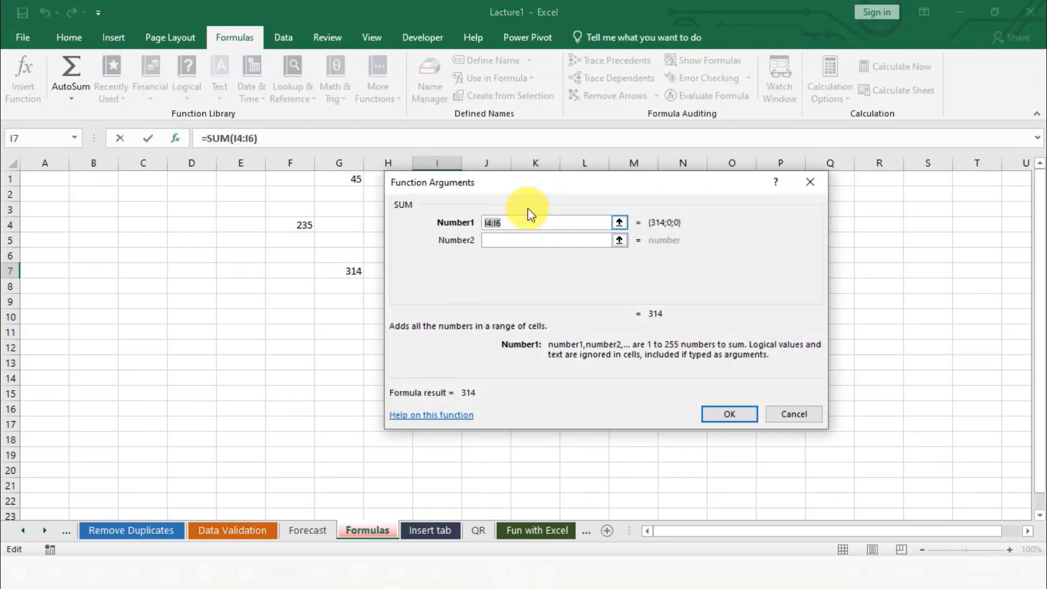
# Replace the suggested Number1 argument with the cell references F4,G1,H4 and complete I7's formula as =SUM(F4,G1,H4)
pyautogui.moveTo(557, 211); pyautogui.dragTo(412, 301)
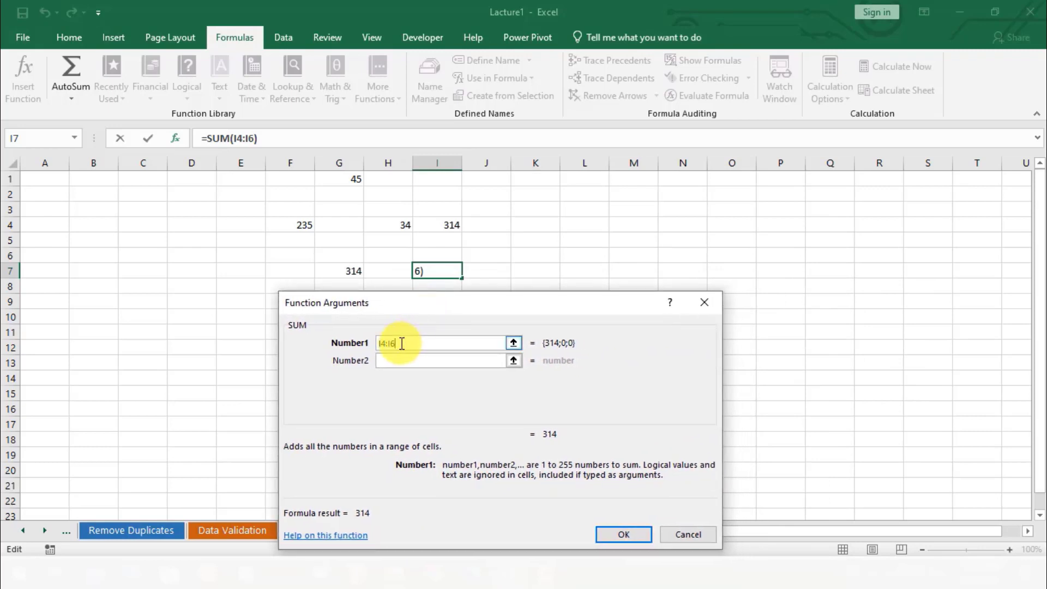
pyautogui.press('BackSpace')
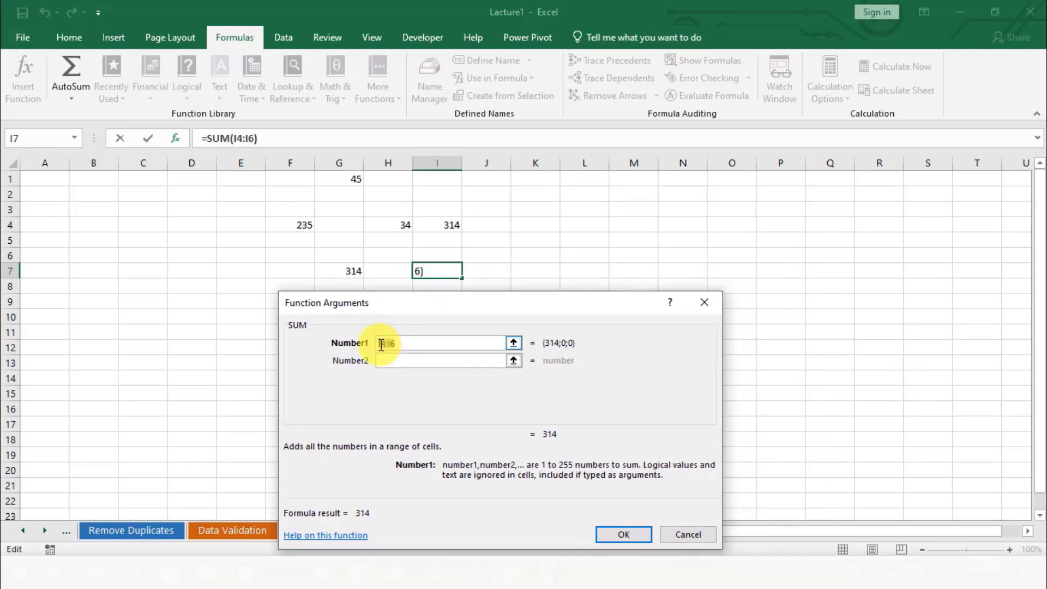
pyautogui.press('BackSpace')
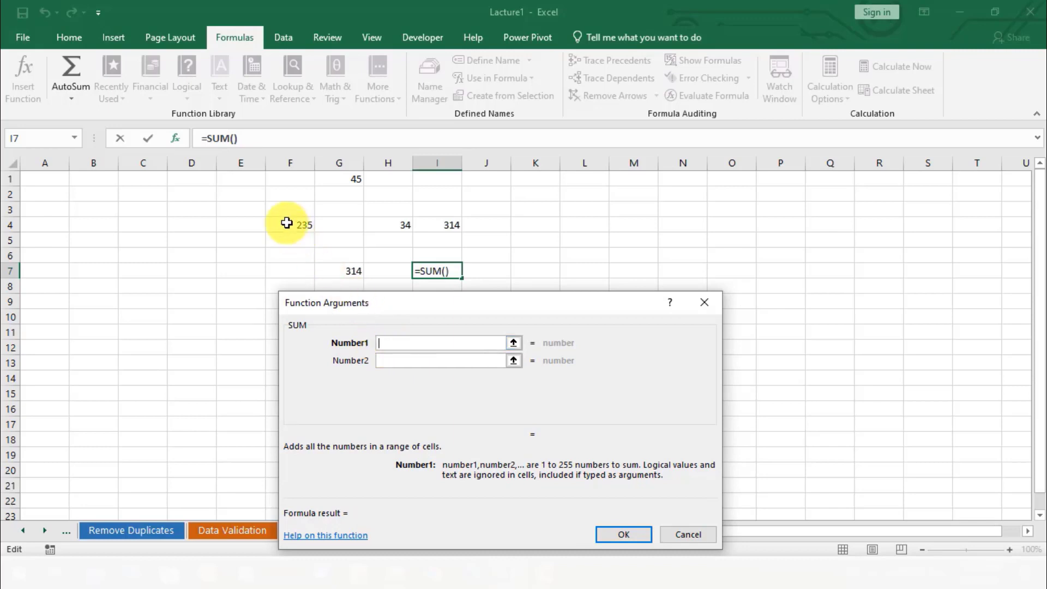
pyautogui.click(302, 222)
pyautogui.write(',')
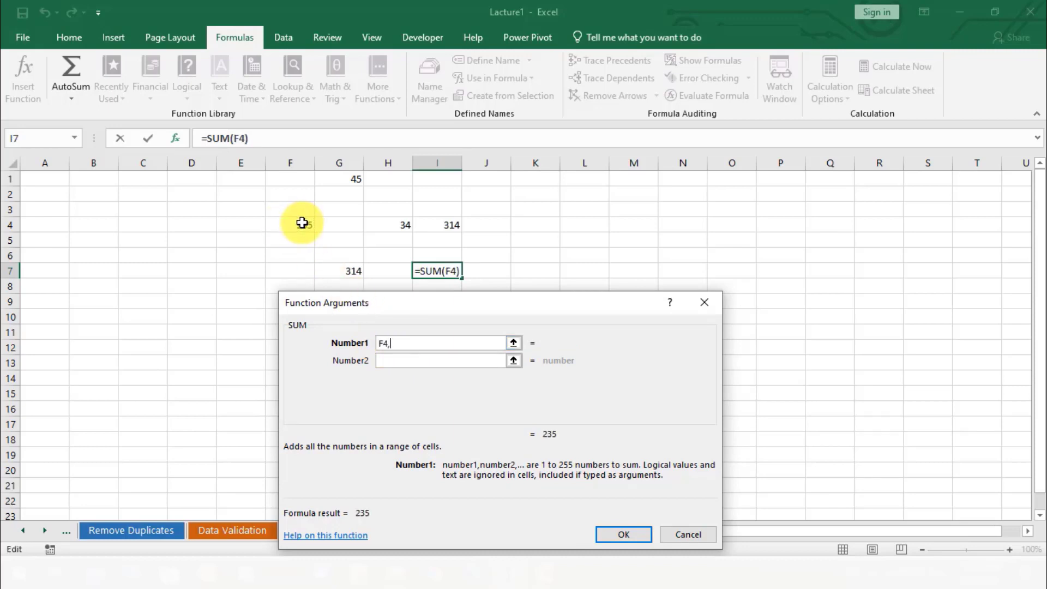
pyautogui.click(357, 183)
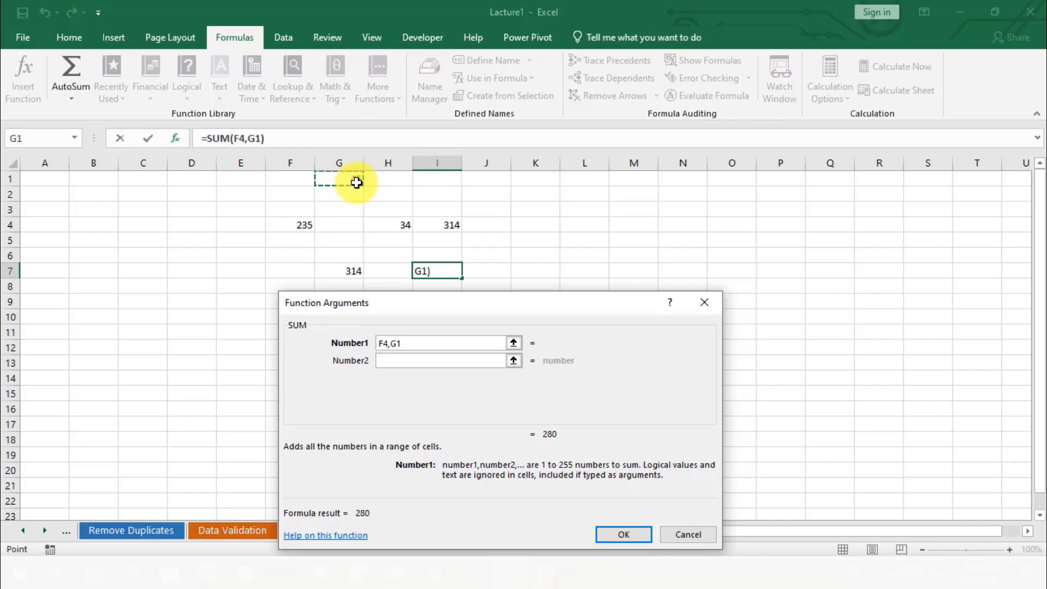
pyautogui.write(',')
pyautogui.click(391, 224)
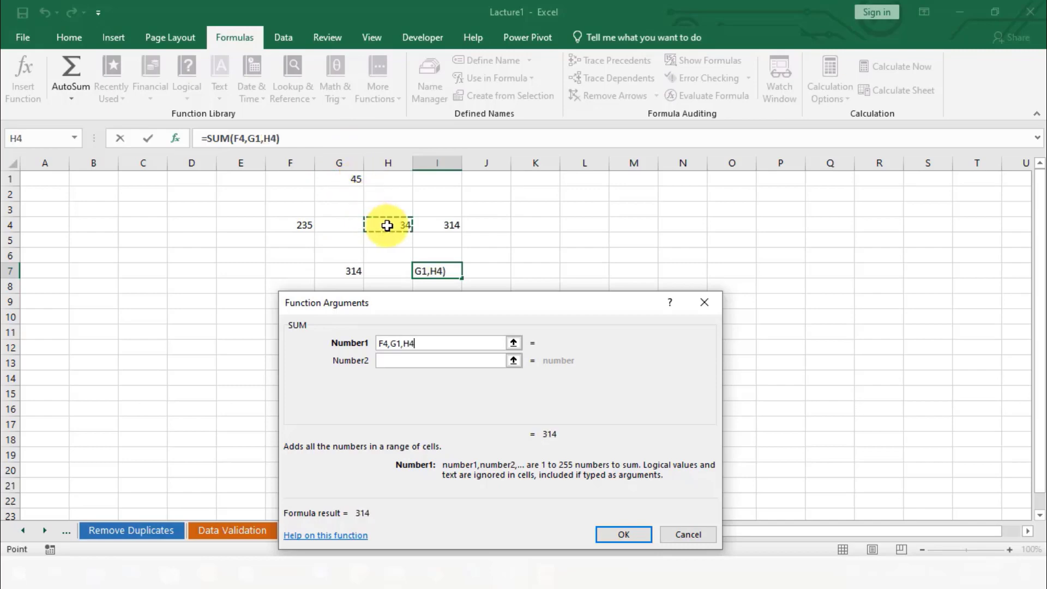
pyautogui.click(619, 532)
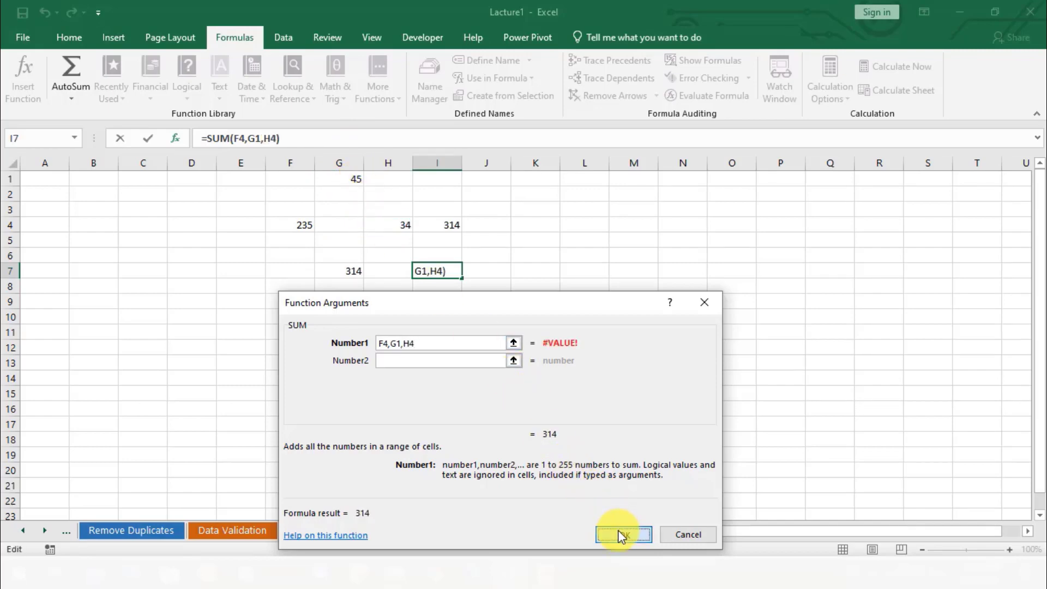
pyautogui.click(480, 288)
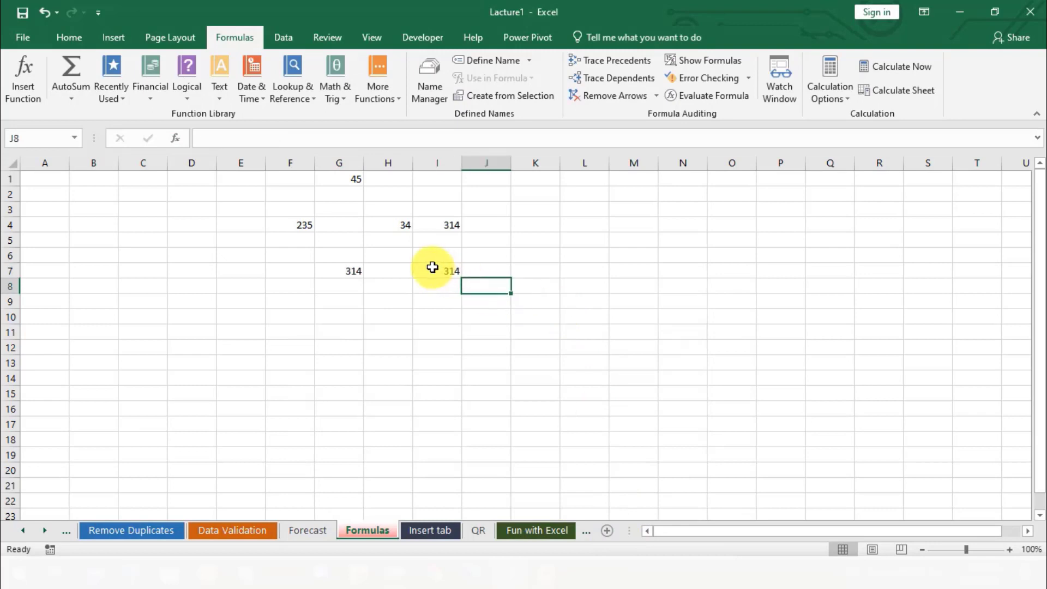
pyautogui.click(433, 268)
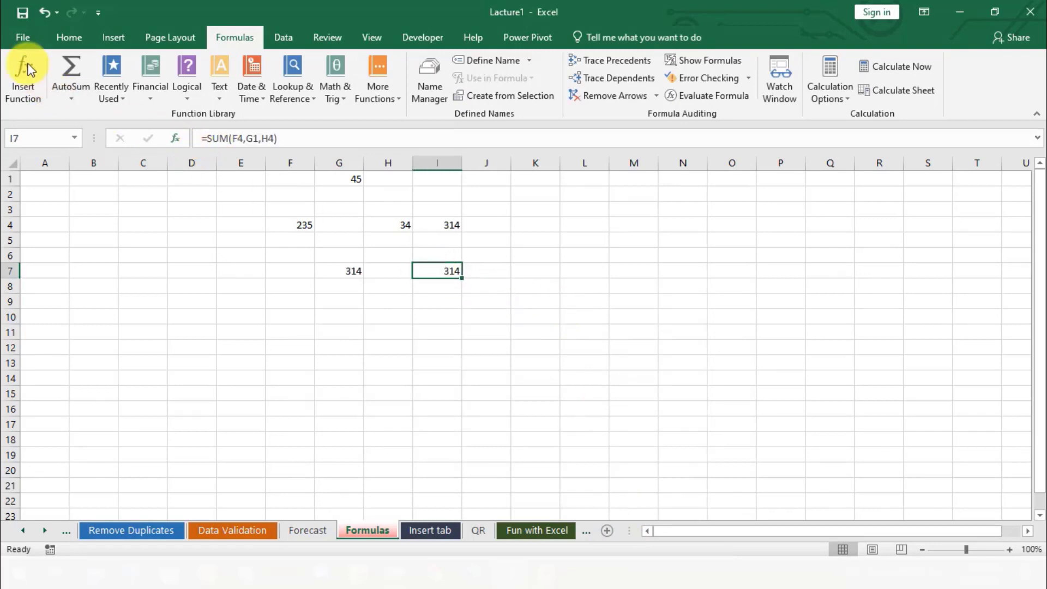